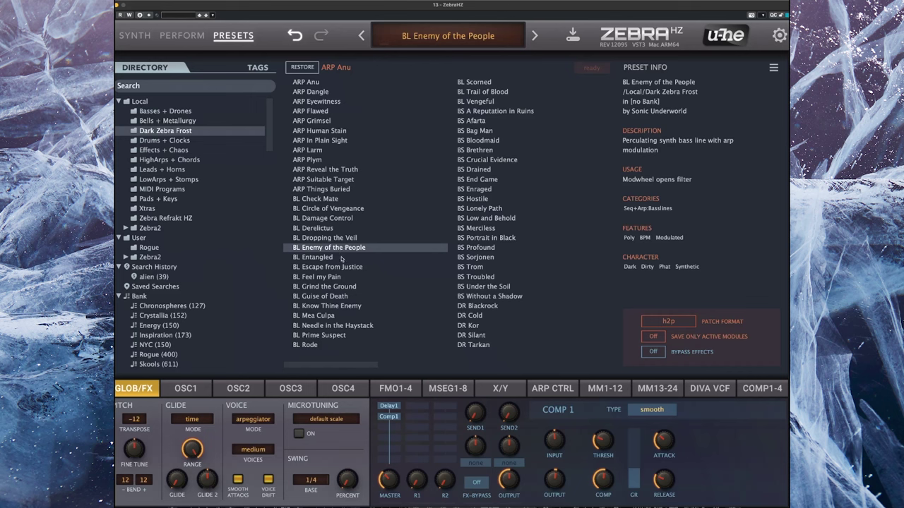
Audition the Dark Zebra Frost BL presets Know Thine Enemy, Prime Suspect and Trail of Blood, loading each in turn.
click(334, 307)
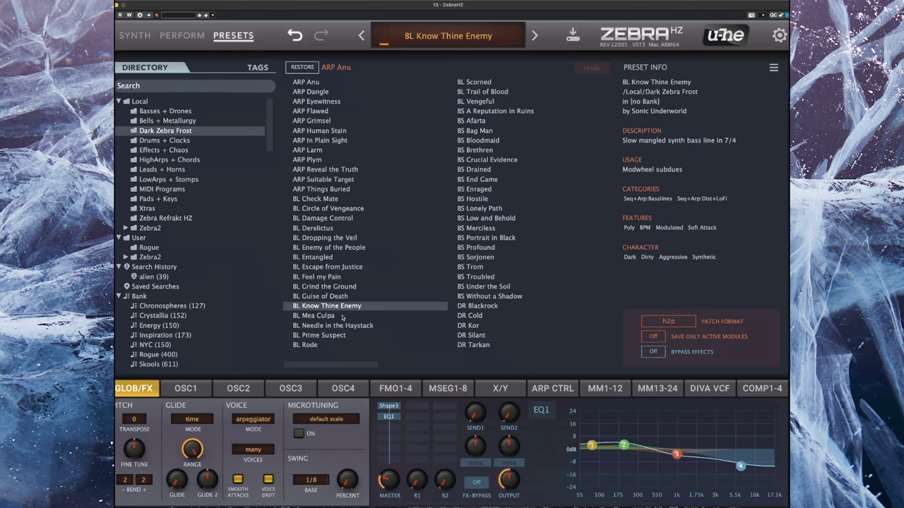
click(332, 336)
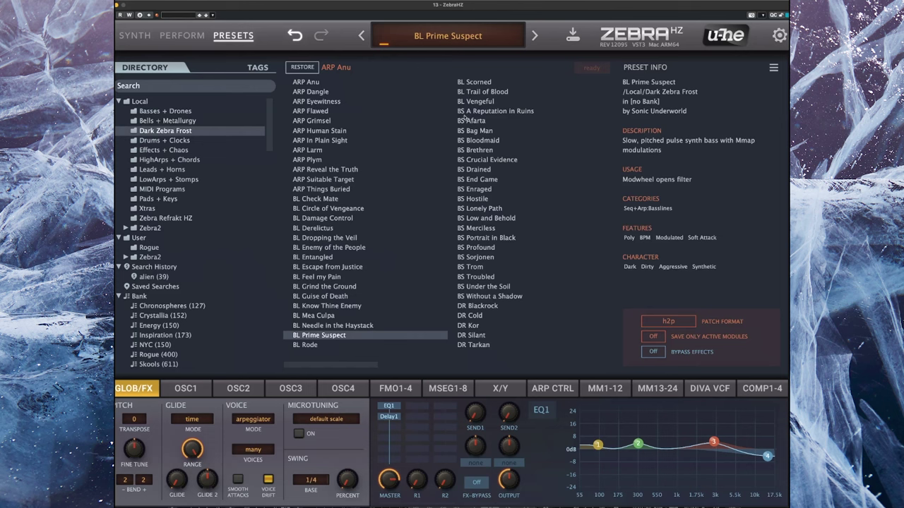
click(483, 92)
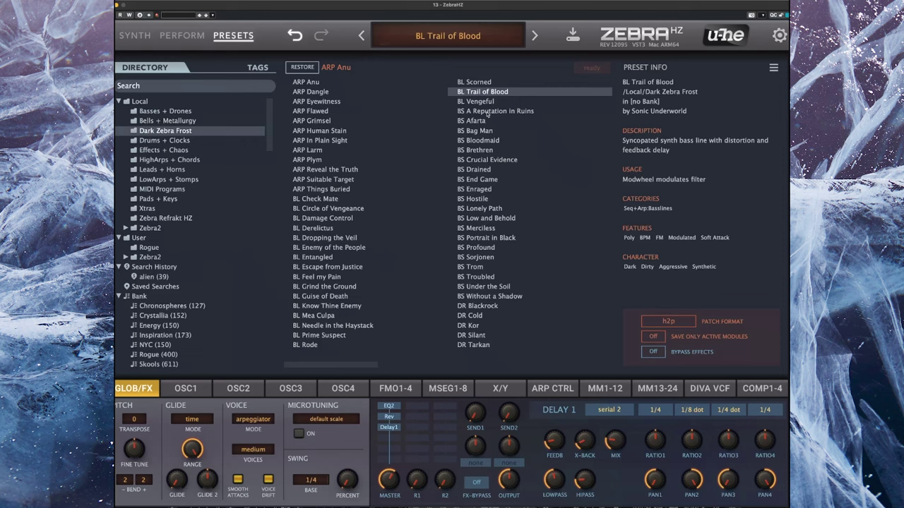
Load and audition the BS presets A Reputation in Ruins, Bloodmaid, End Game, Low and Behold, Sorjonen and Without a Shadow.
click(488, 115)
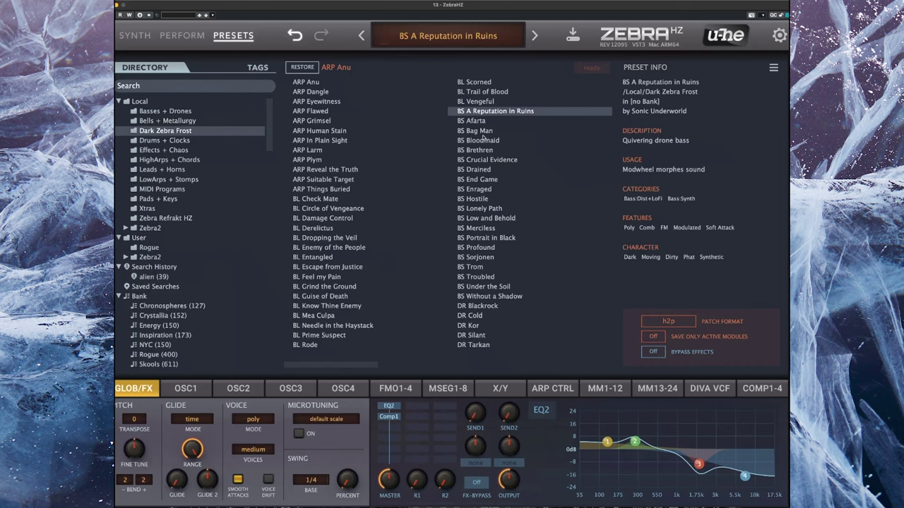
click(483, 140)
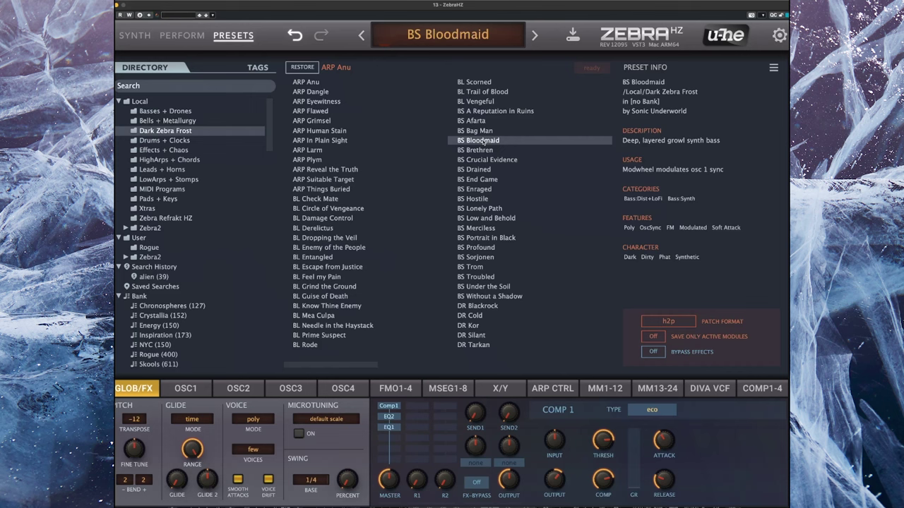
click(490, 179)
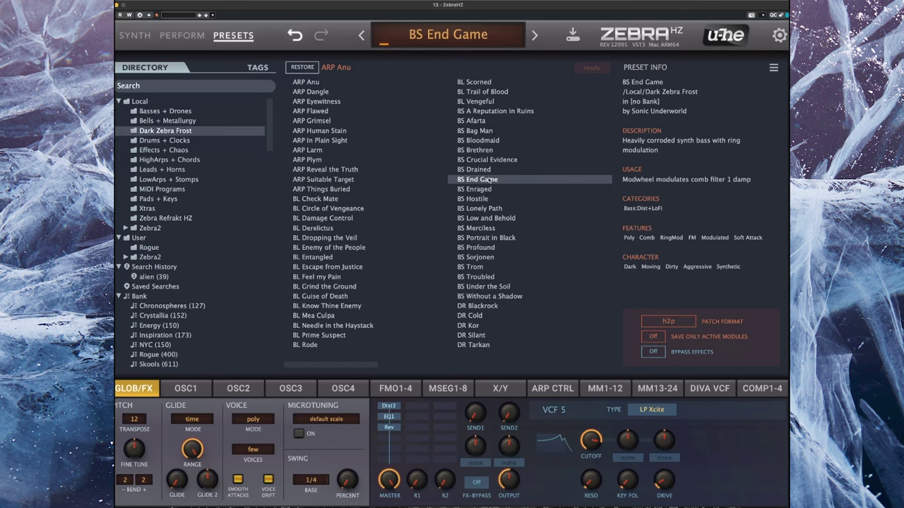
click(492, 218)
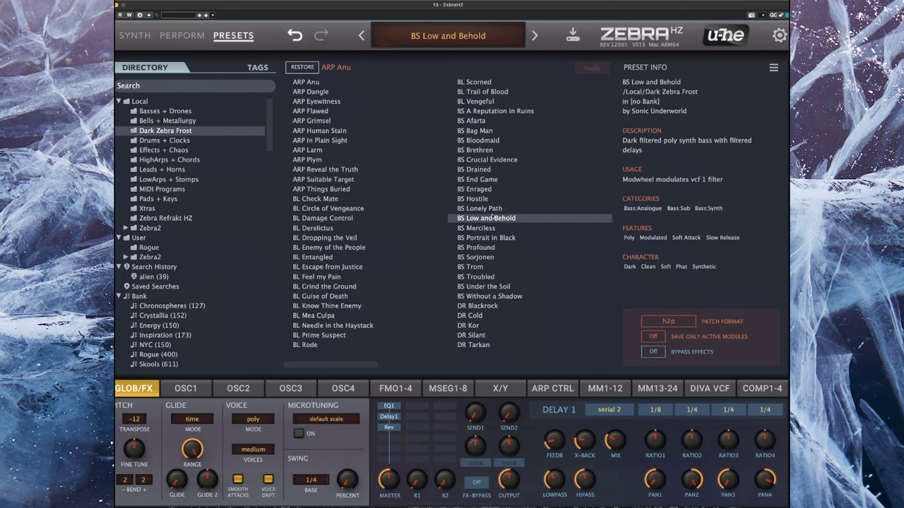
click(469, 258)
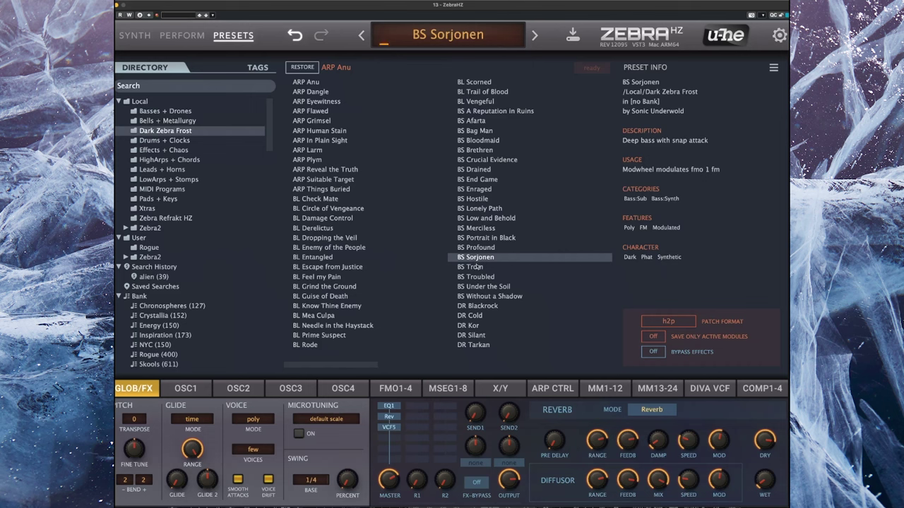
click(486, 297)
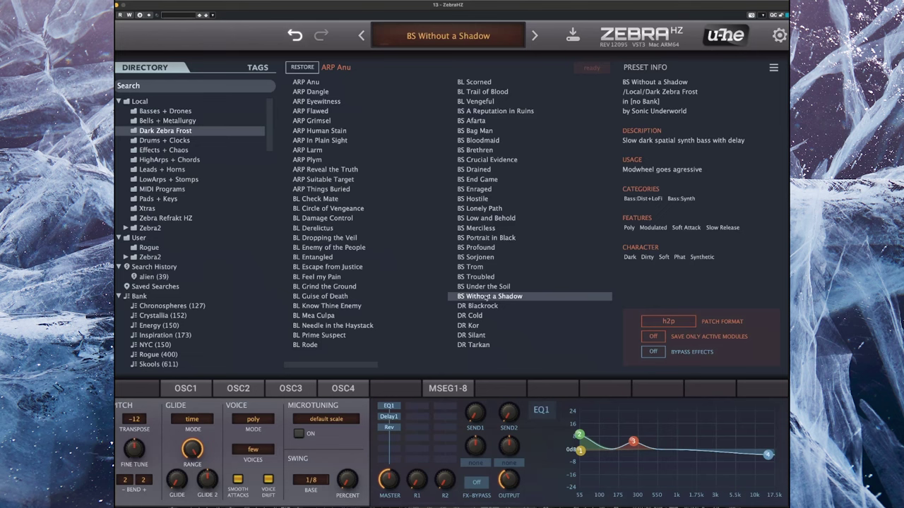
Load and audition the DR drum presets Cold, Silant, Tarkan and Traitor from the Dark Zebra Frost folder.
click(484, 316)
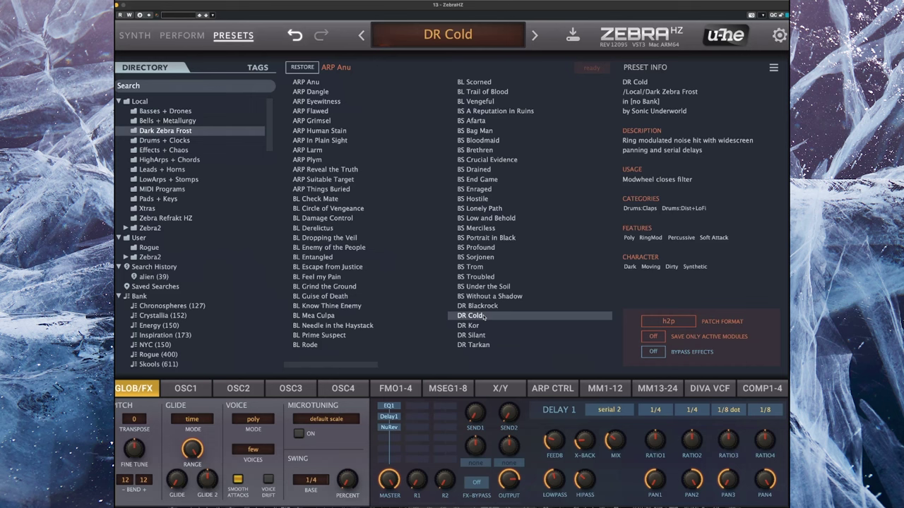
click(483, 336)
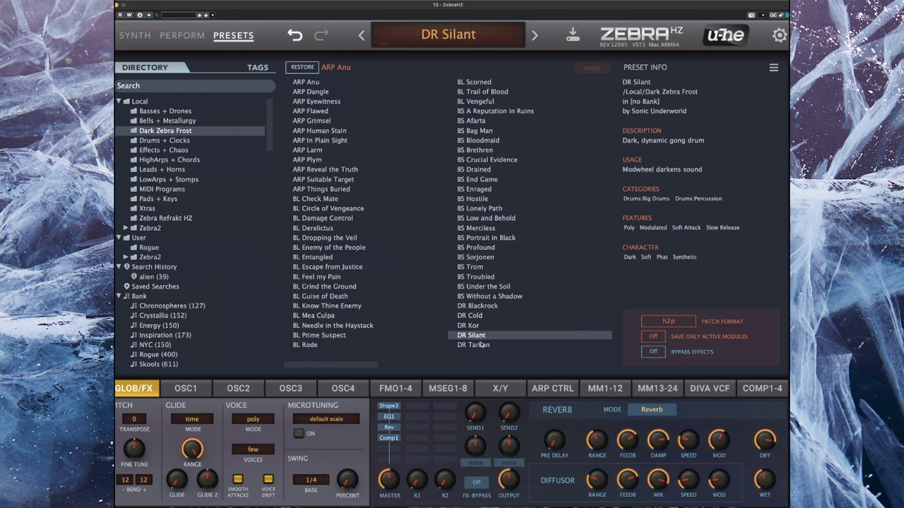
click(481, 344)
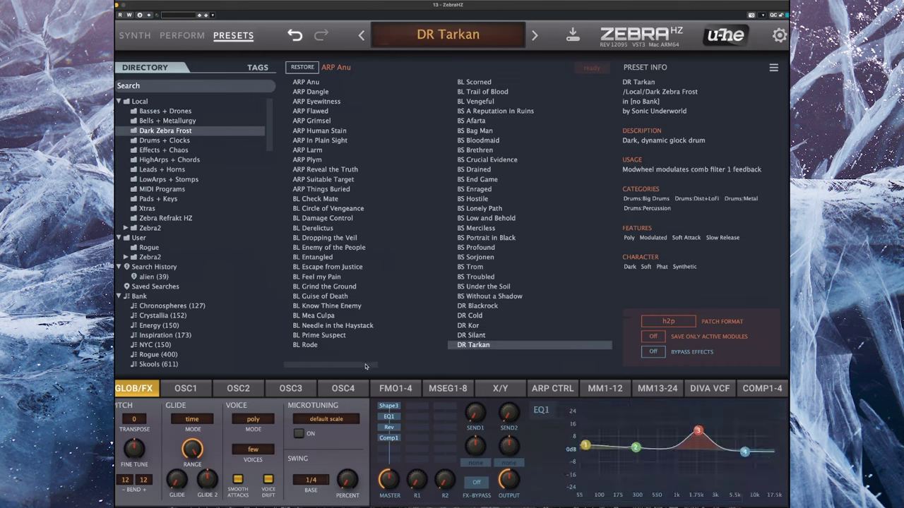
scroll(470, 317, right, 3)
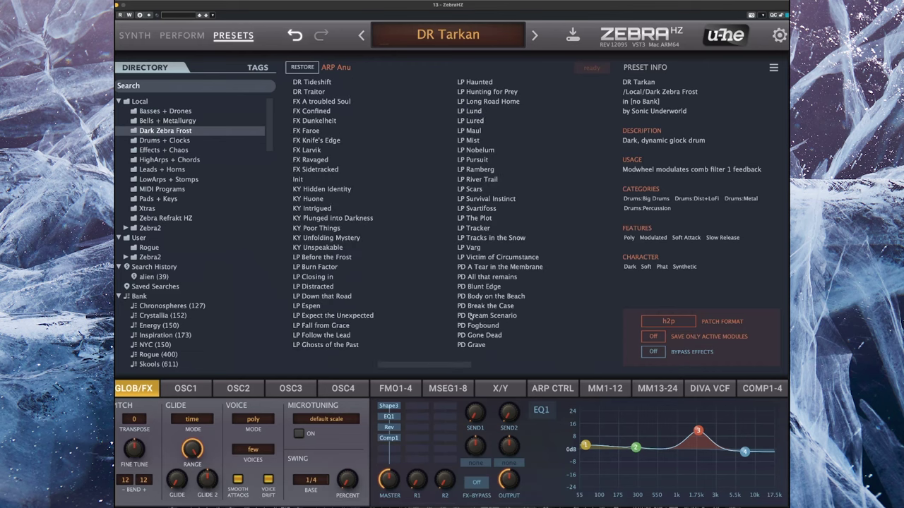
scroll(469, 317, left, 2)
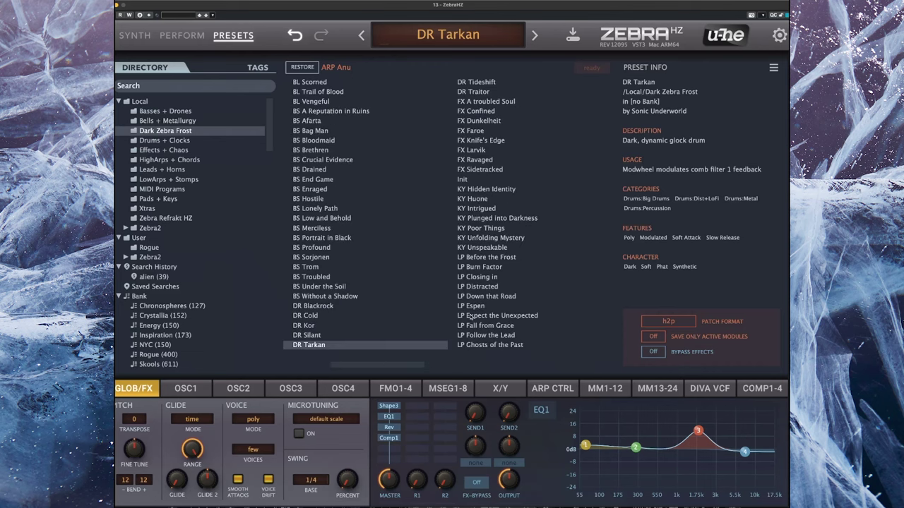
click(492, 92)
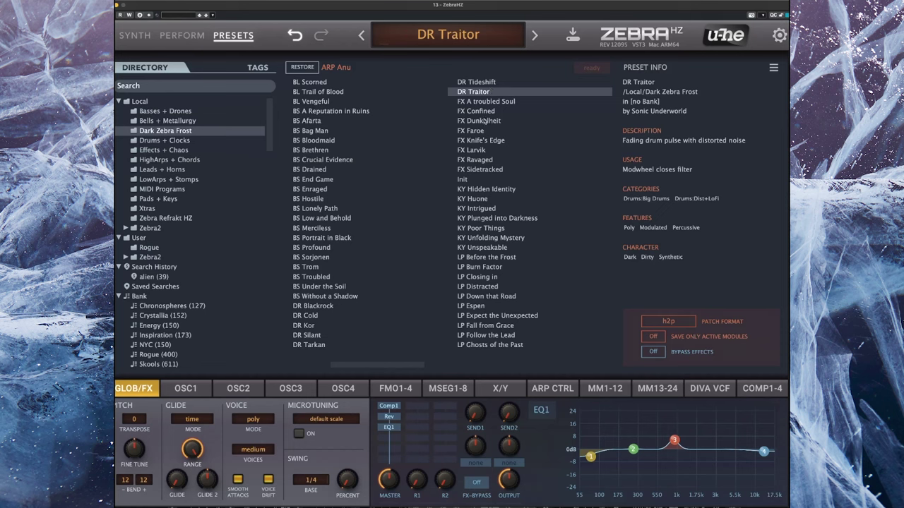
Load and audition the FX presets Dunkelheit, Faroe and Ravaged one after another.
click(484, 121)
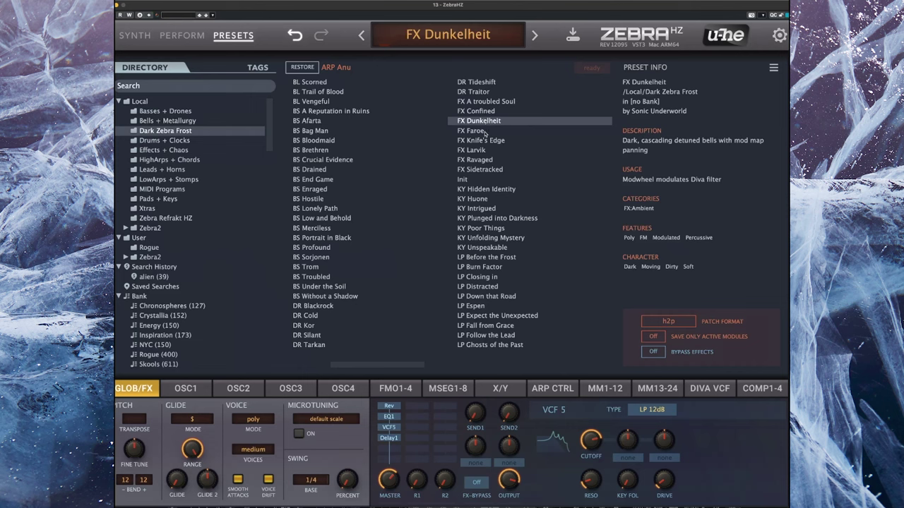
click(472, 131)
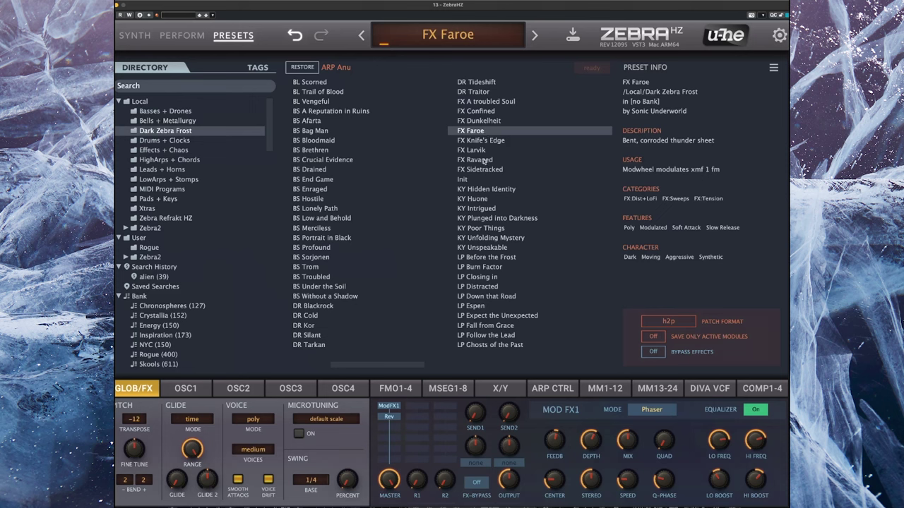
click(486, 161)
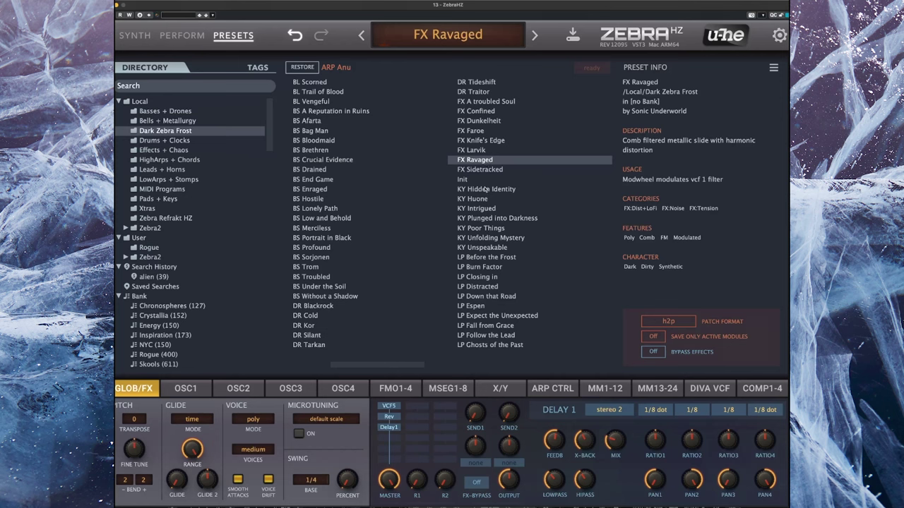
Load and audition the KY keys presets Hidden Identity, Intrigued and Unfolding Mystery.
click(486, 189)
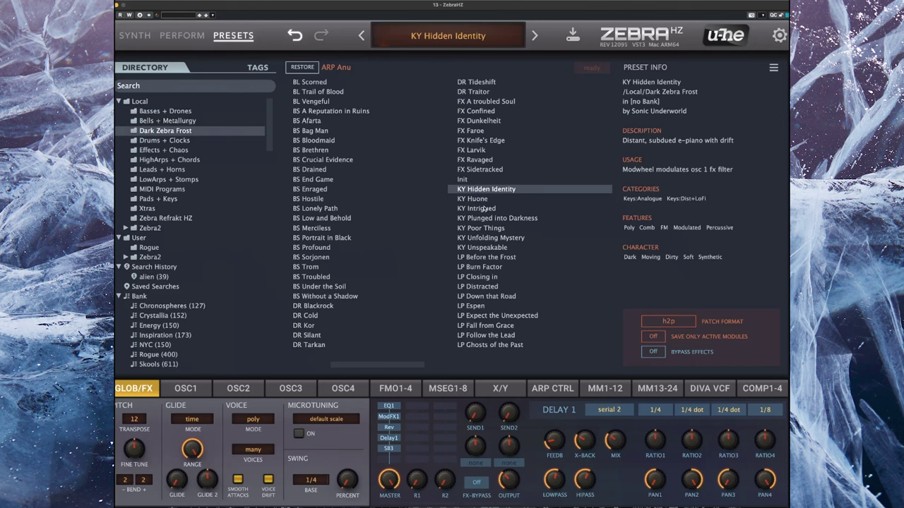
click(477, 208)
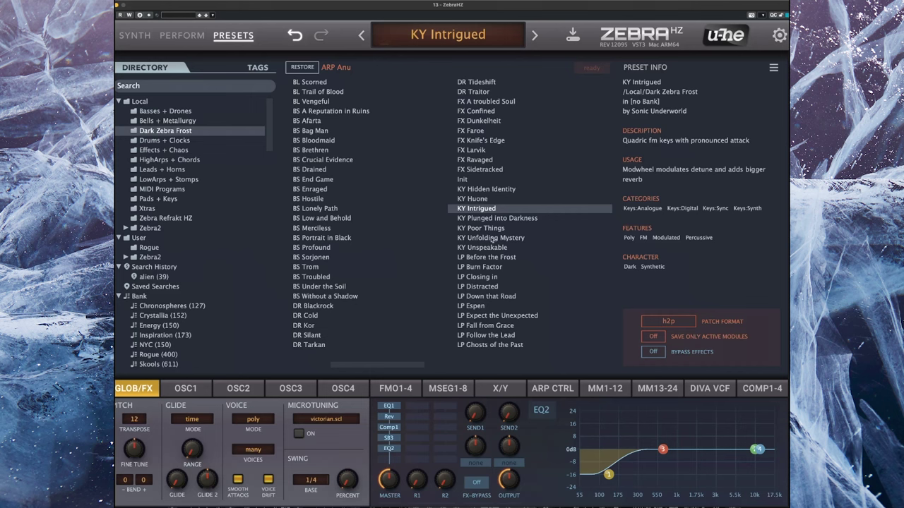
click(491, 239)
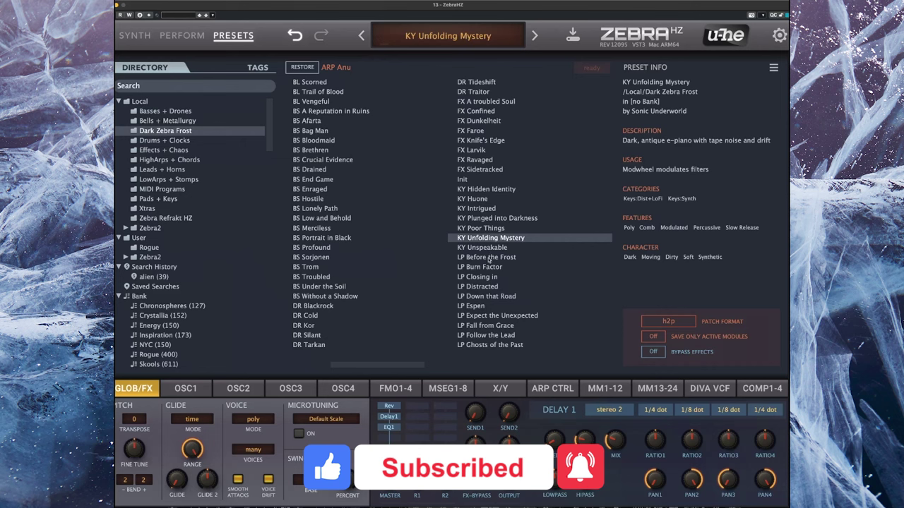
Load and audition the LP loop presets Before the Frost, Closing in, Espen, Fall from Grace and Ghosts of the Past.
click(490, 257)
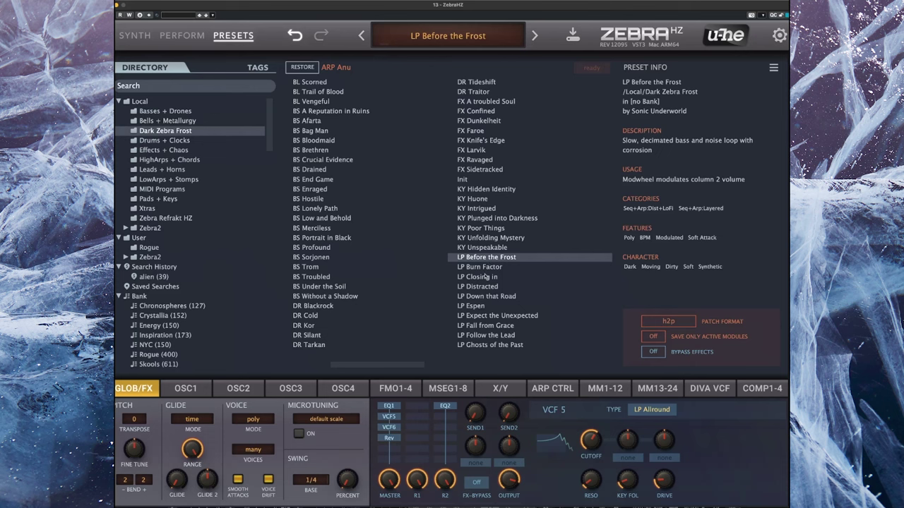
click(486, 278)
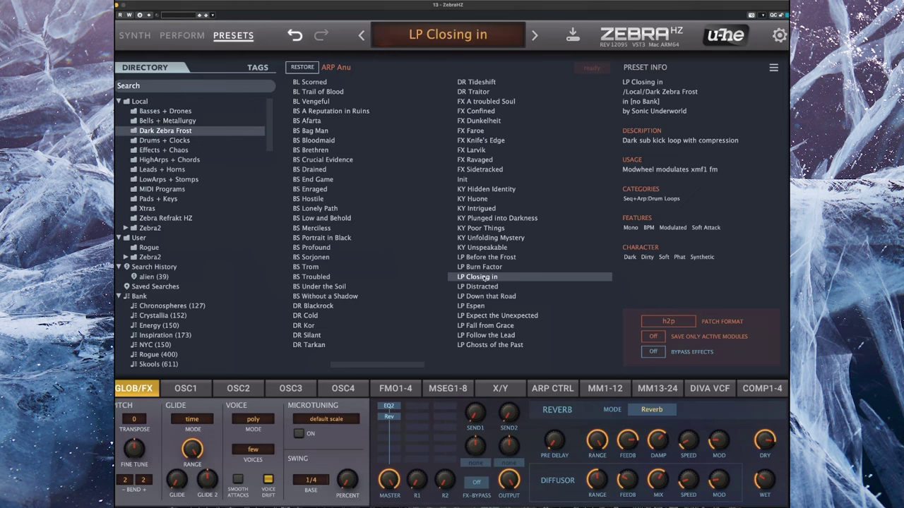
click(483, 307)
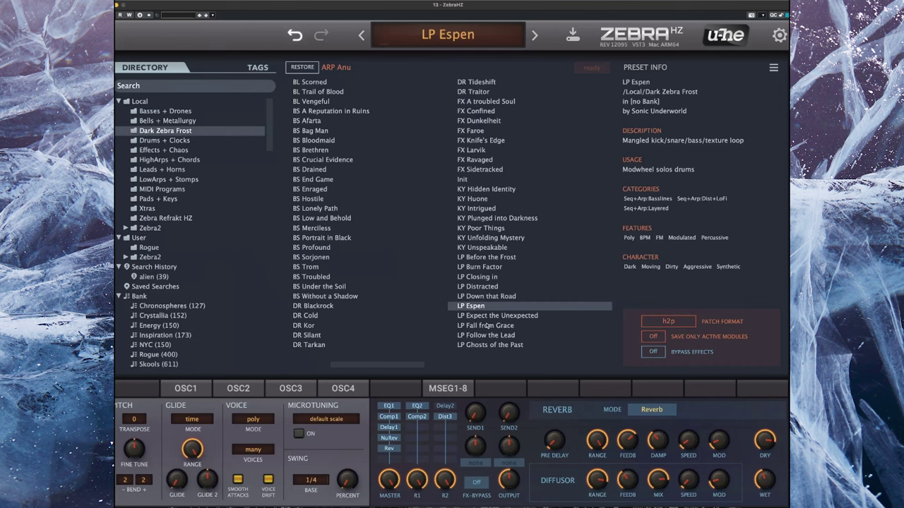
click(489, 325)
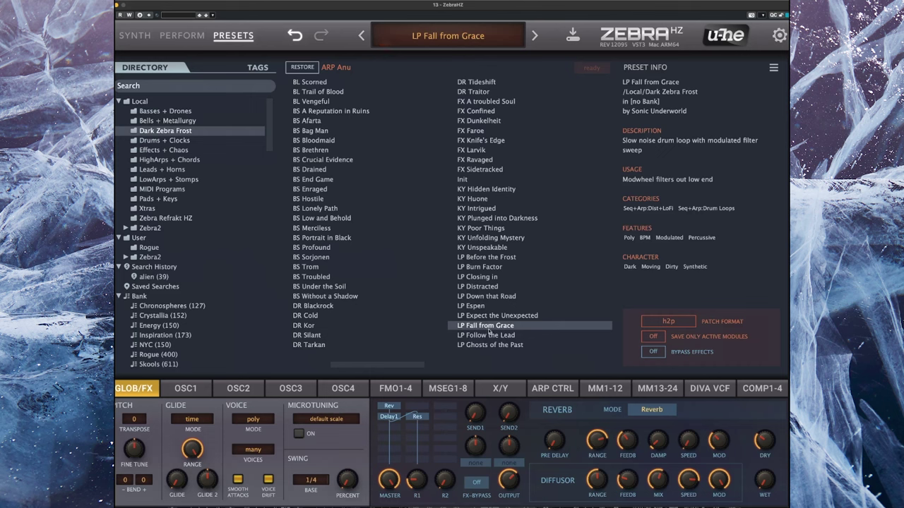
click(492, 344)
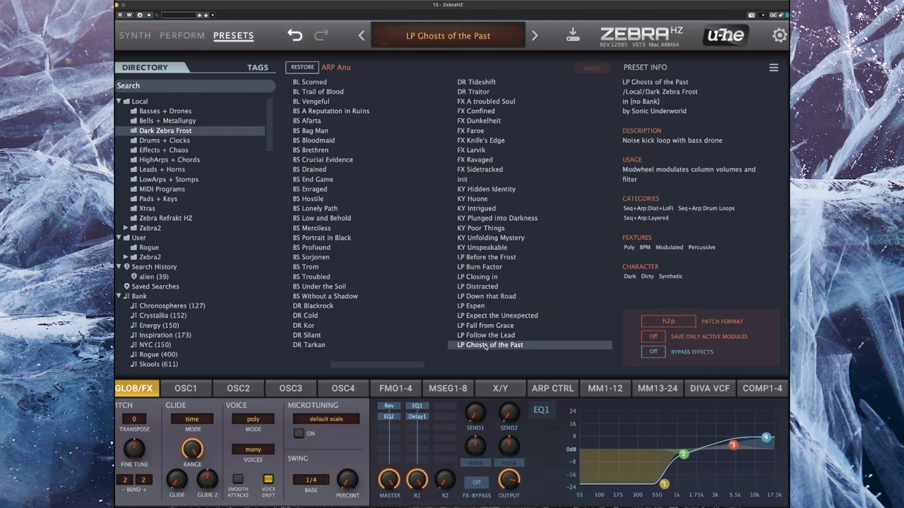
key(Right)
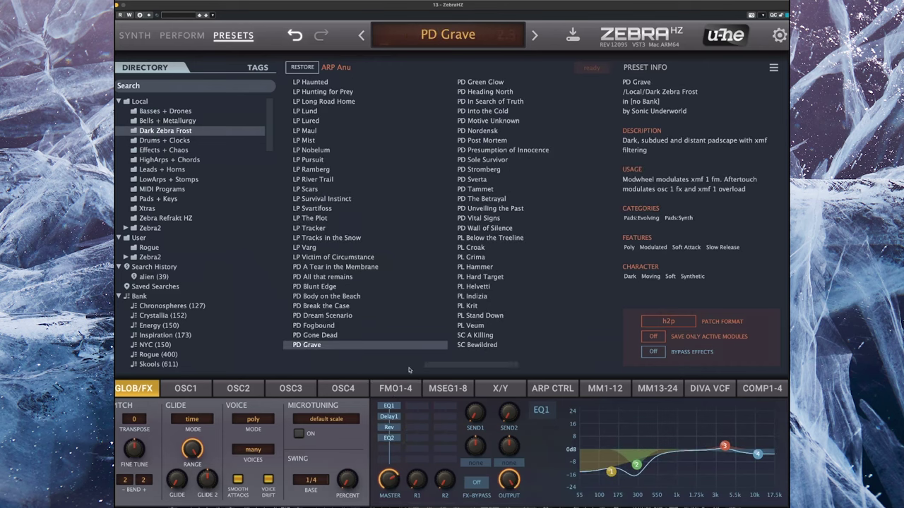
key(Down)
key(Down)
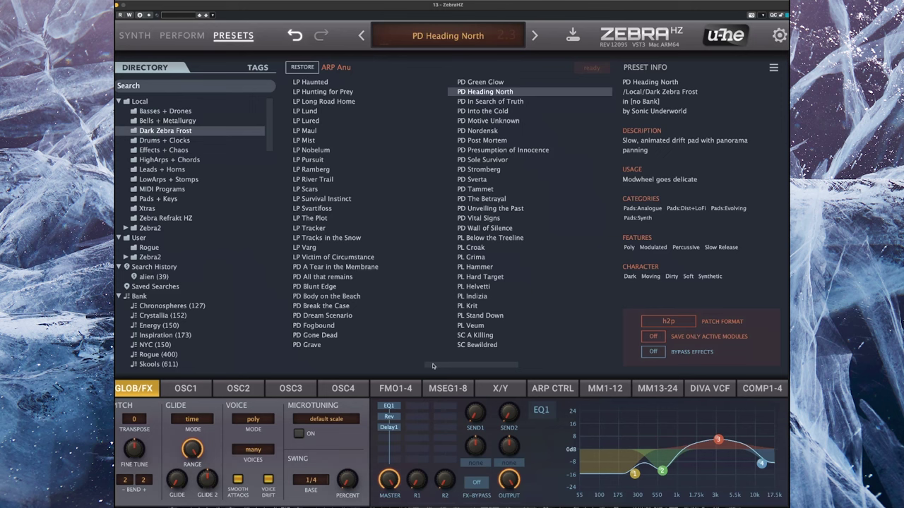
Reload LP Ghosts of the Past, and audition the LP presets Long Road Home, Lured, Nobelum, Ramberg and Svartifoss.
click(425, 366)
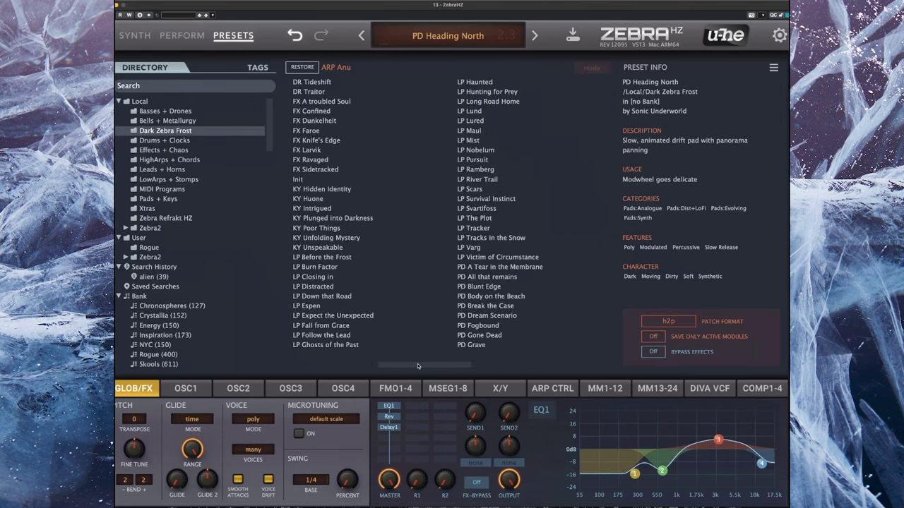
click(358, 346)
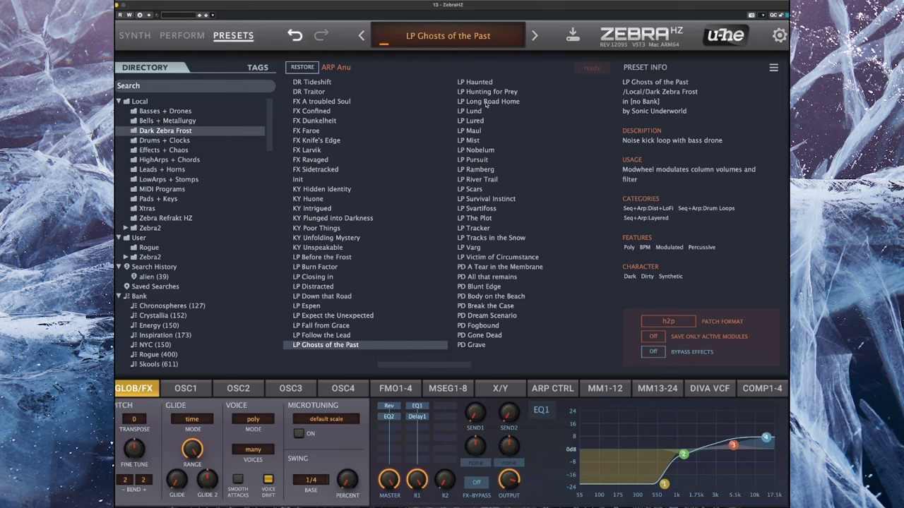
click(486, 102)
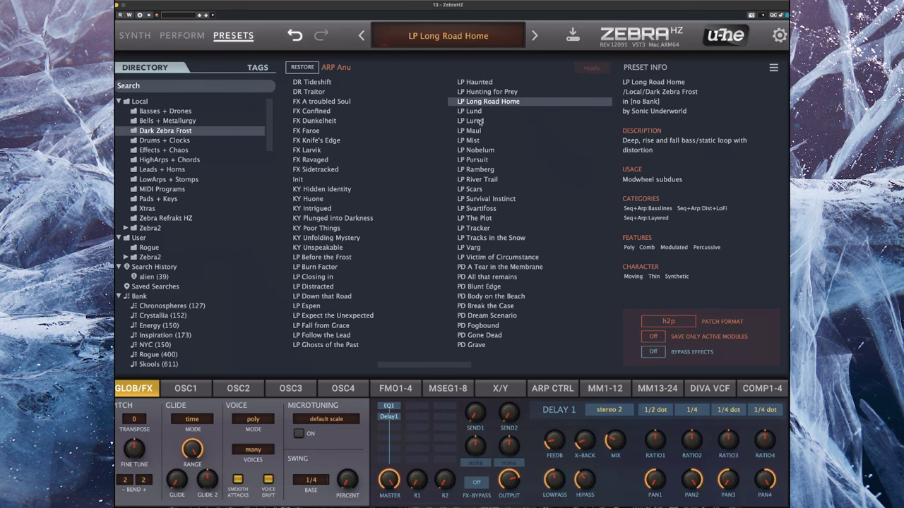
click(480, 121)
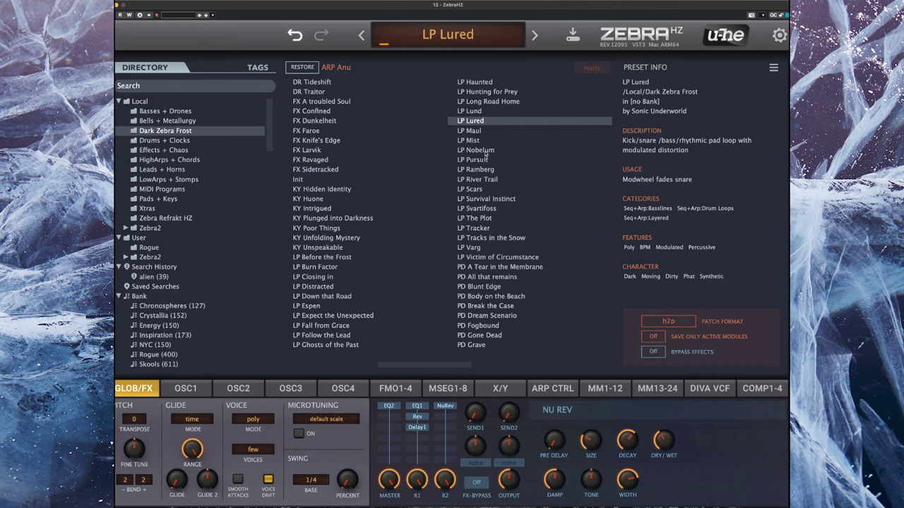
click(494, 151)
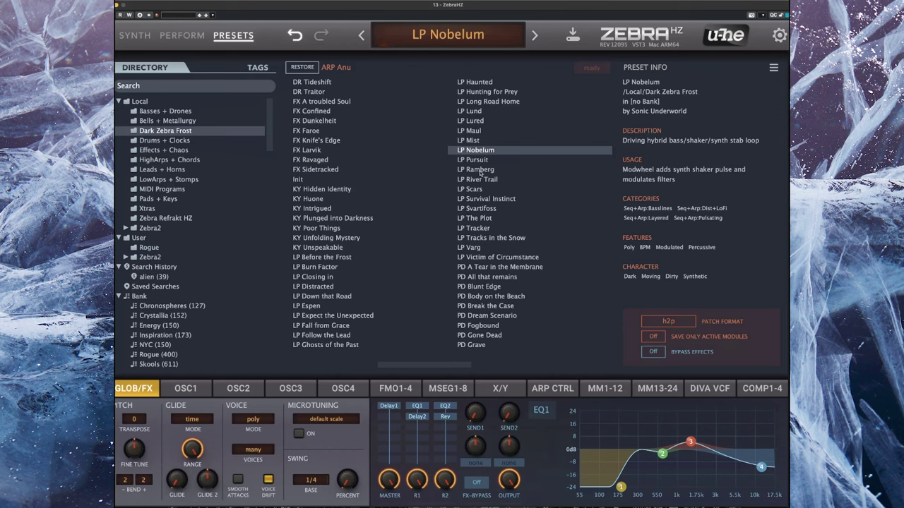
click(480, 171)
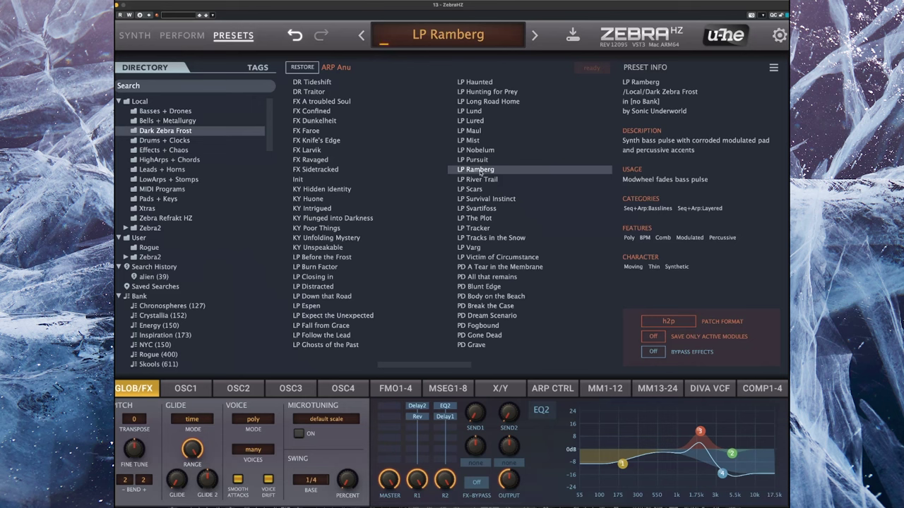
click(478, 208)
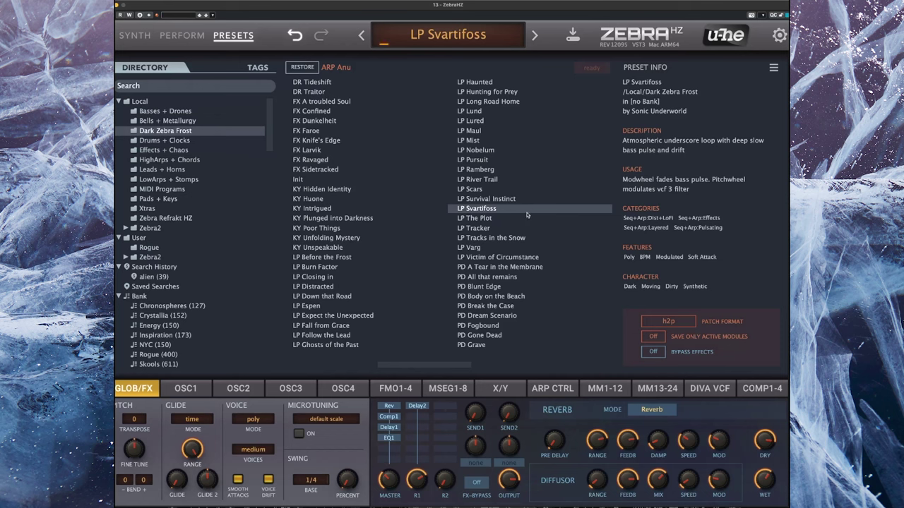
Load and audition the LP presets Varg and Victim of Circumstance, and the PD presets Blunt Edge, Dream Scenario and Grave.
click(484, 247)
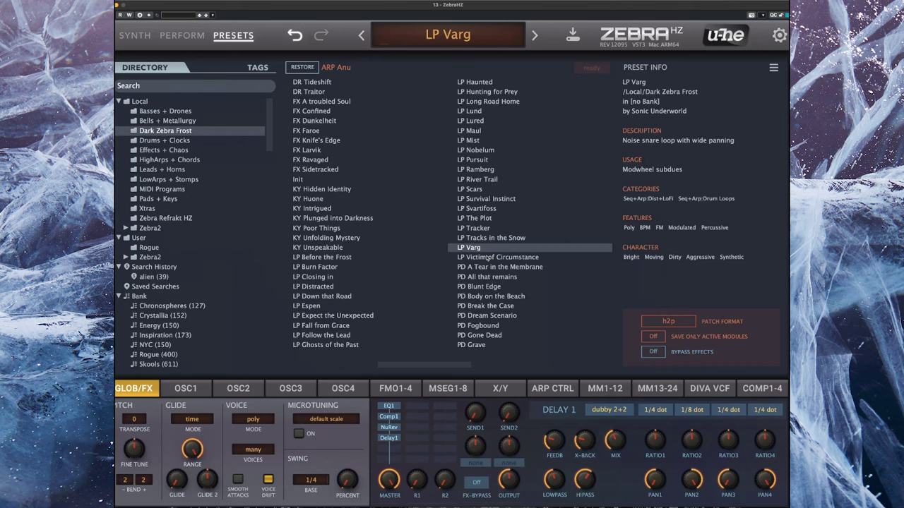
click(487, 257)
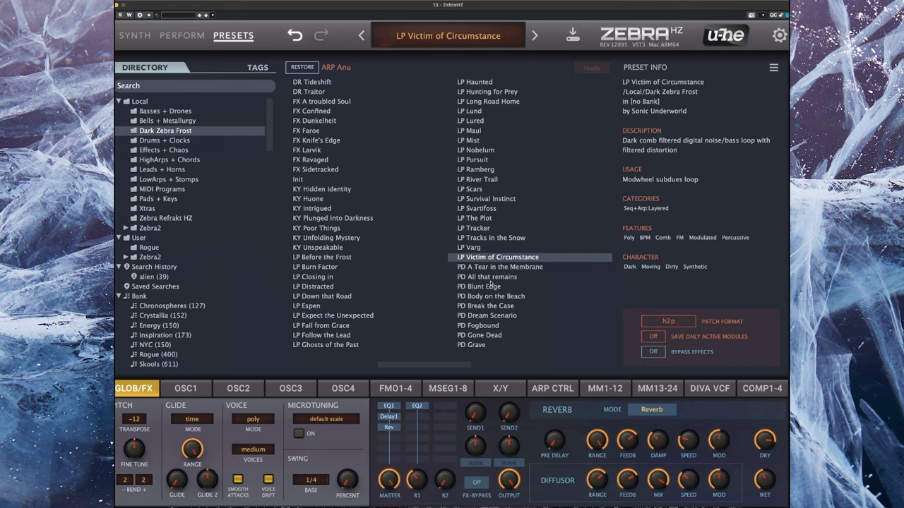
click(490, 288)
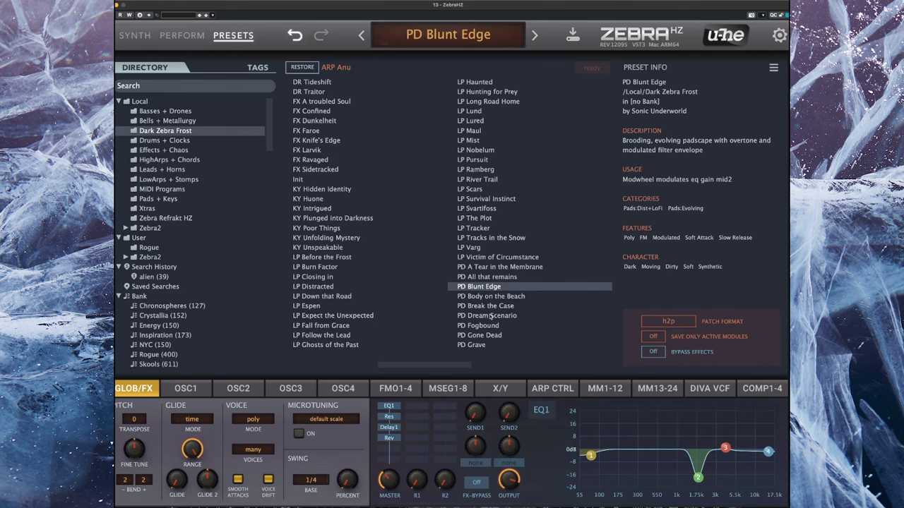
click(490, 317)
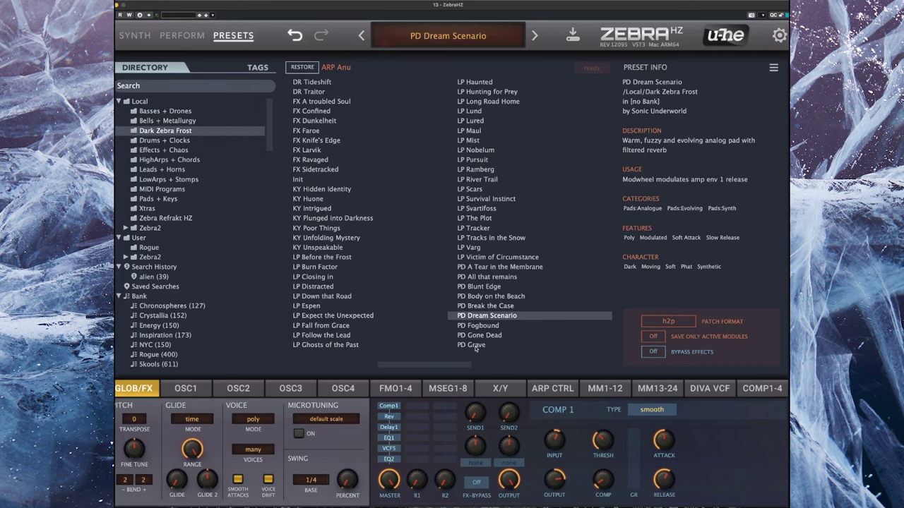
click(475, 345)
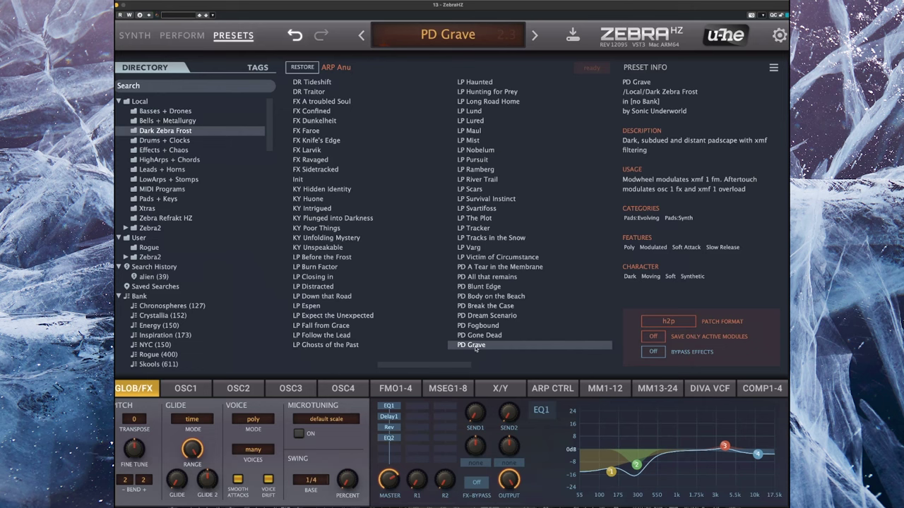
Load and audition the PD pad presets In Search of Truth, Presumption of Innocence and The Betrayal.
key(Right)
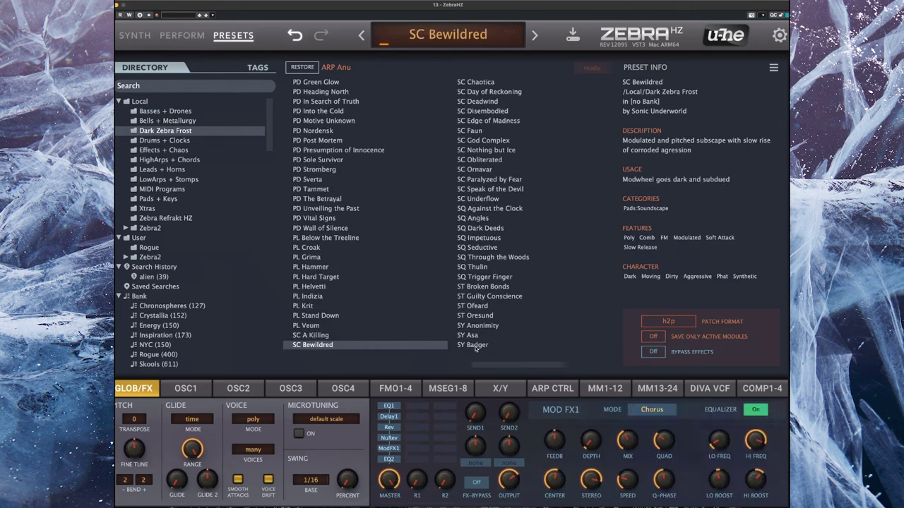
click(330, 101)
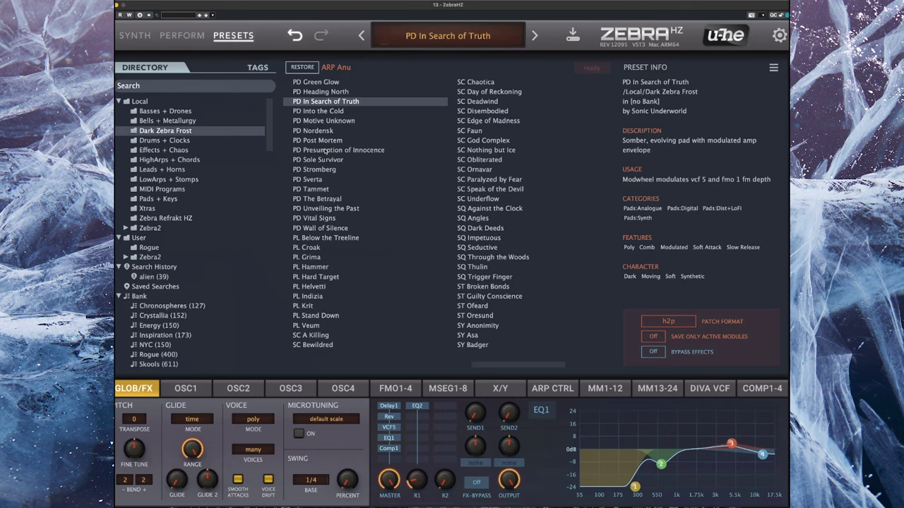
click(326, 151)
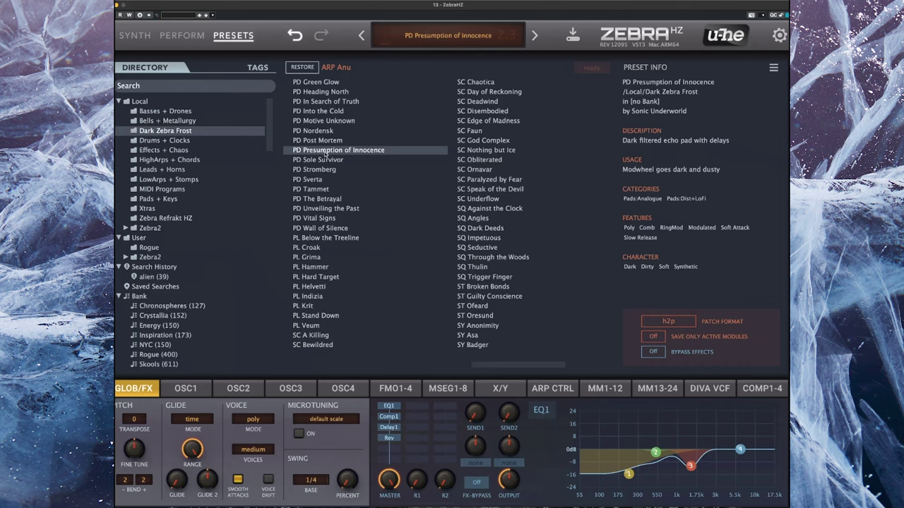
click(322, 198)
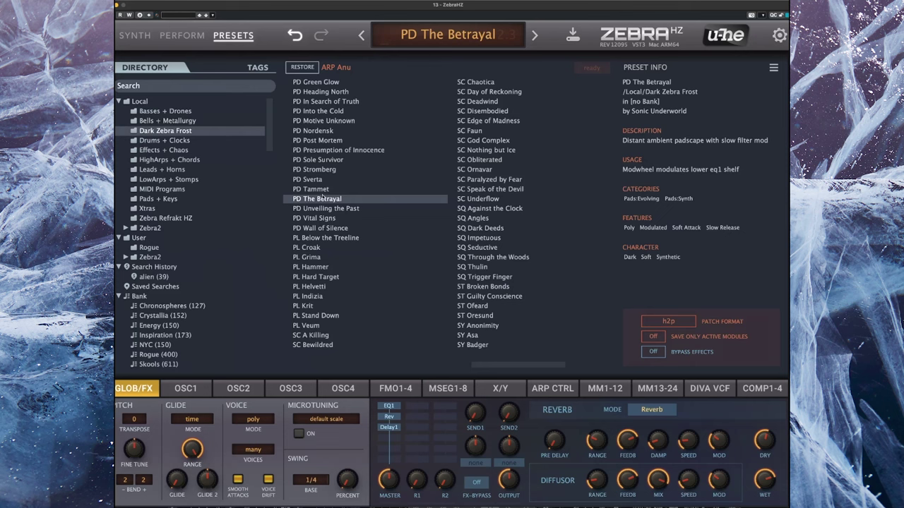
Load and audition the PL pulse presets Below the Treeline, Grima, Helvetti and Veum.
click(317, 241)
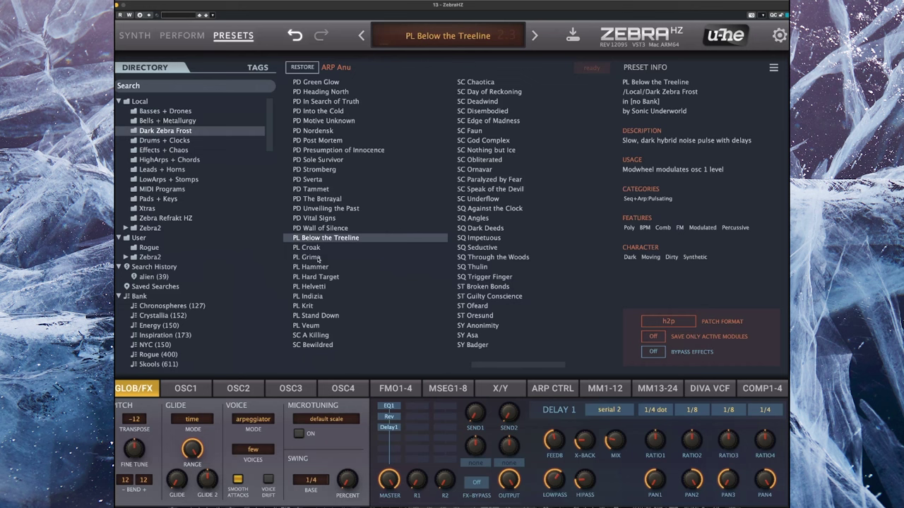
click(318, 258)
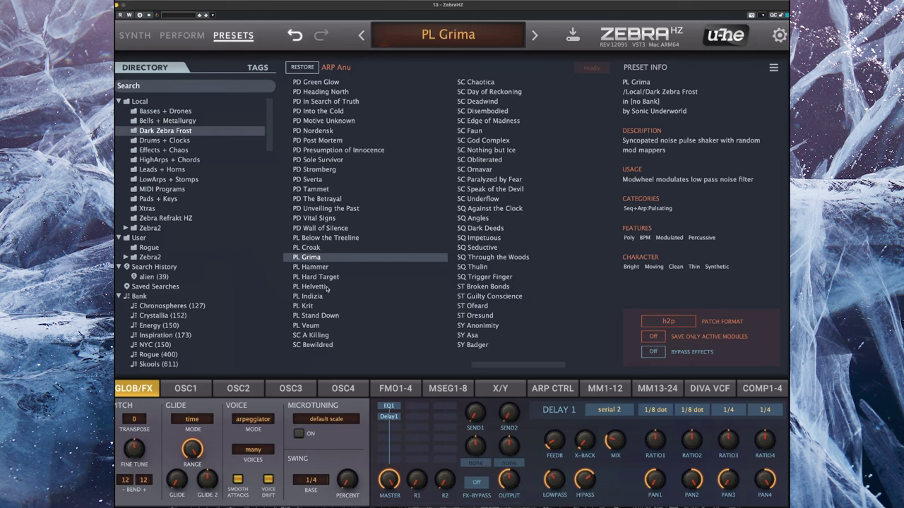
click(327, 288)
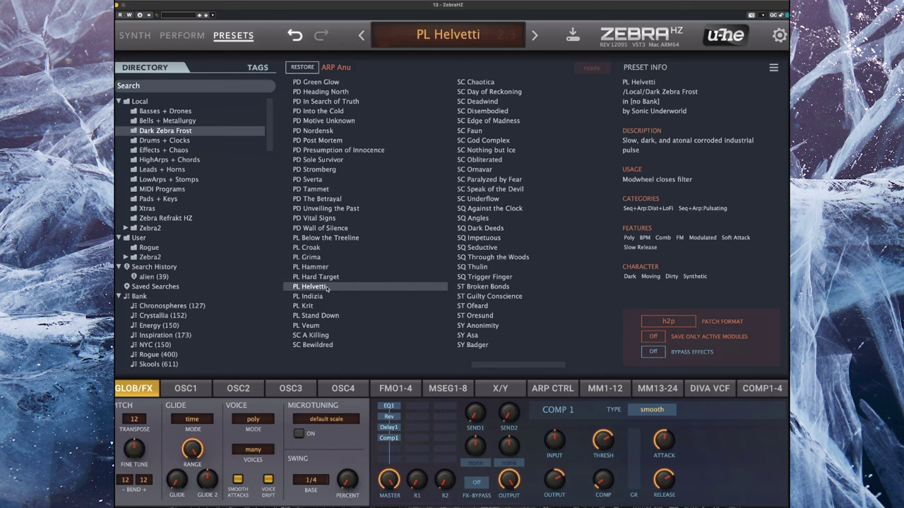
click(335, 325)
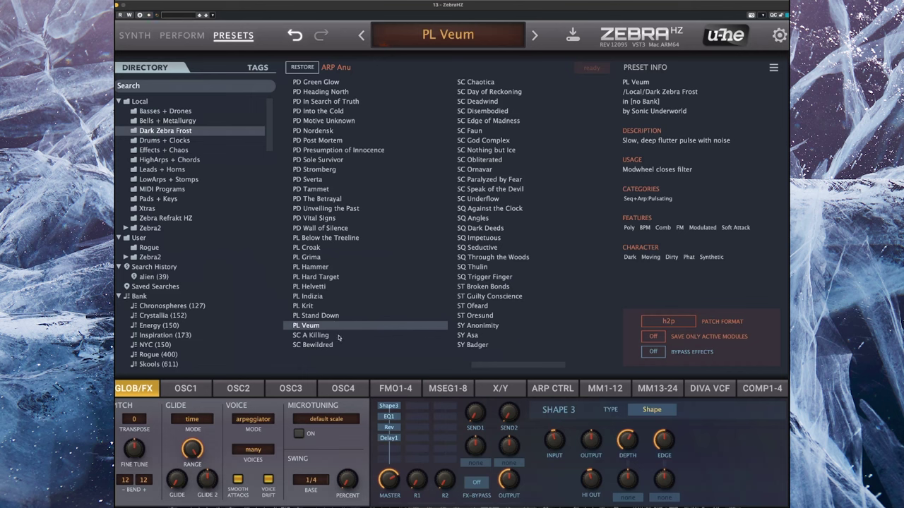
Load and audition the SC soundscape presets Bewildred, Deadwind, Faun, Nothing but Ice and Speak of the Devil.
click(333, 346)
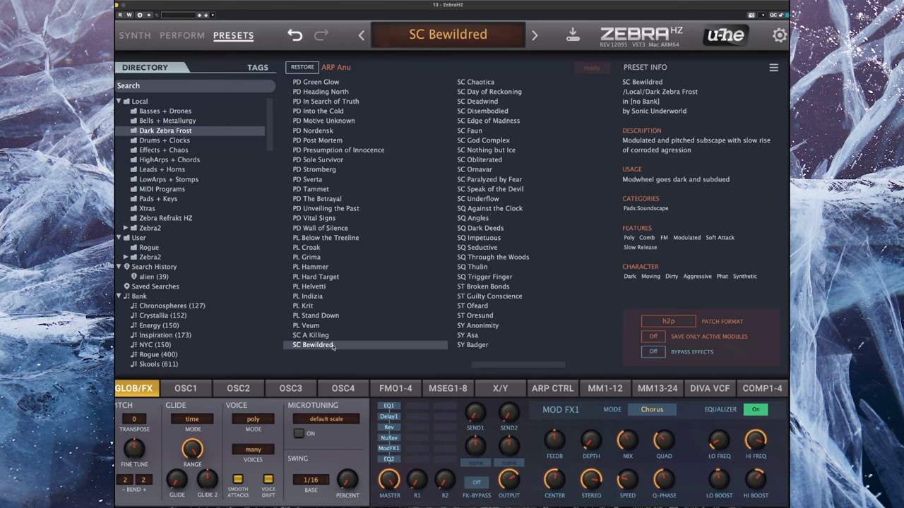
click(498, 101)
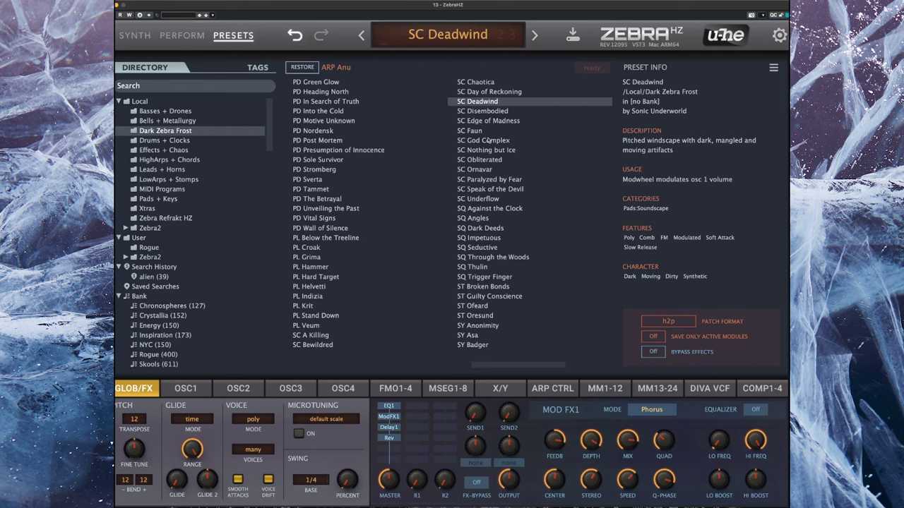
click(489, 133)
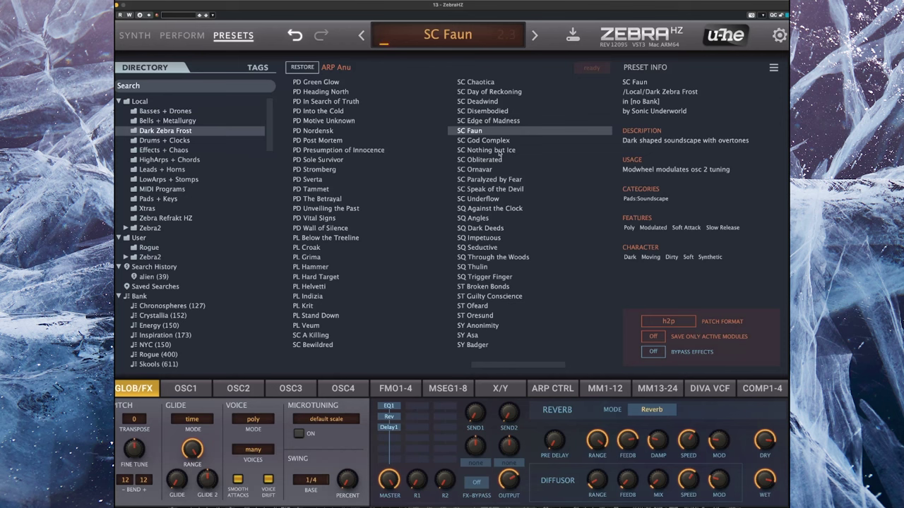
click(498, 151)
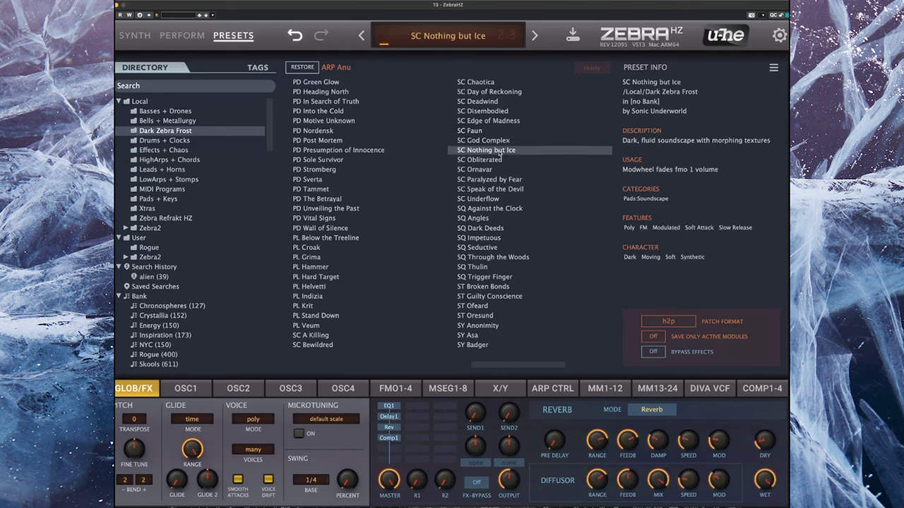
click(494, 189)
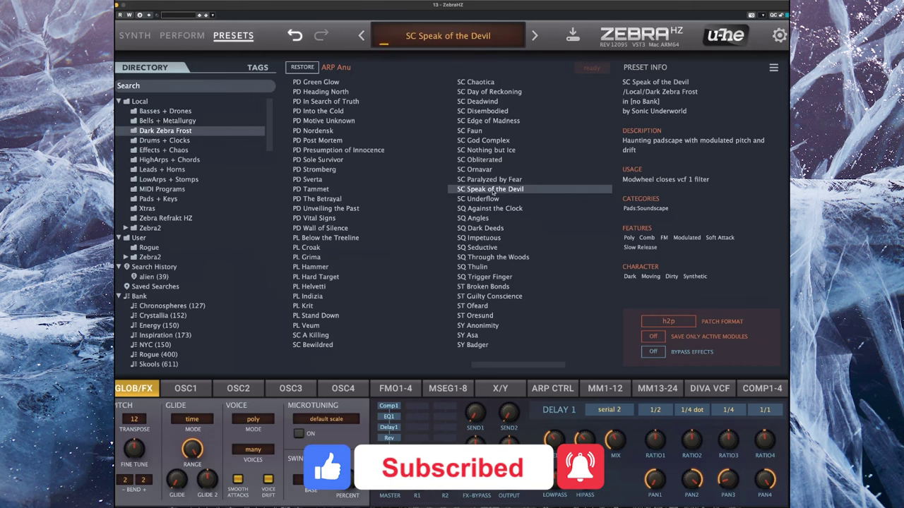
Load and audition SQ presets Against the Clock, Impetuous, Through the Woods and Trigger Finger, and ST presets Guilty Conscience and Oresund.
click(492, 208)
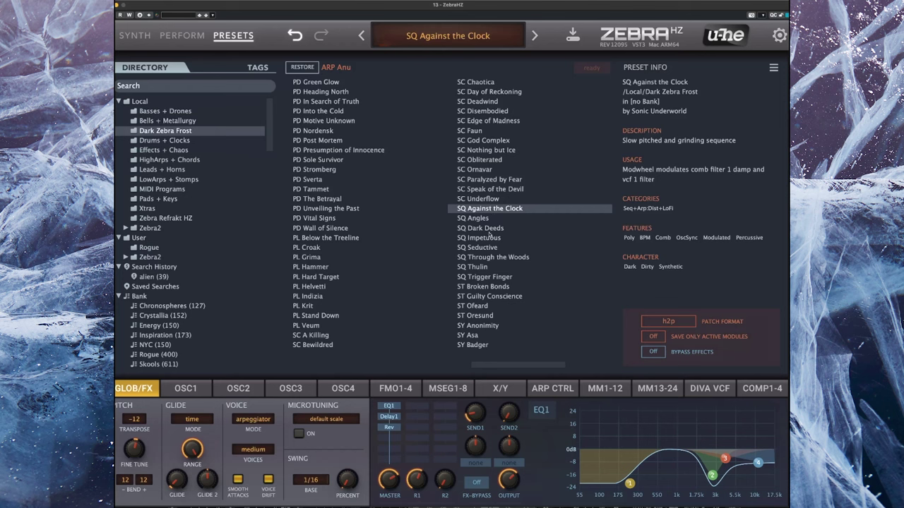
click(490, 237)
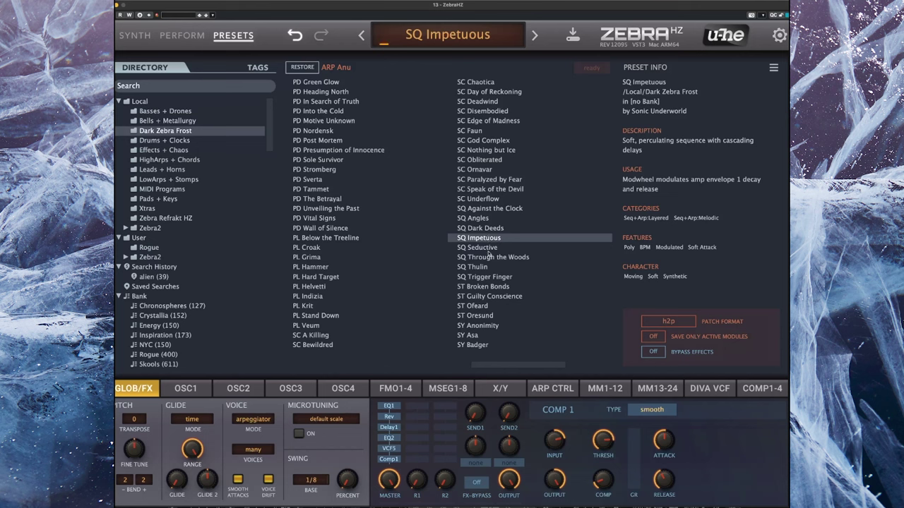
click(486, 259)
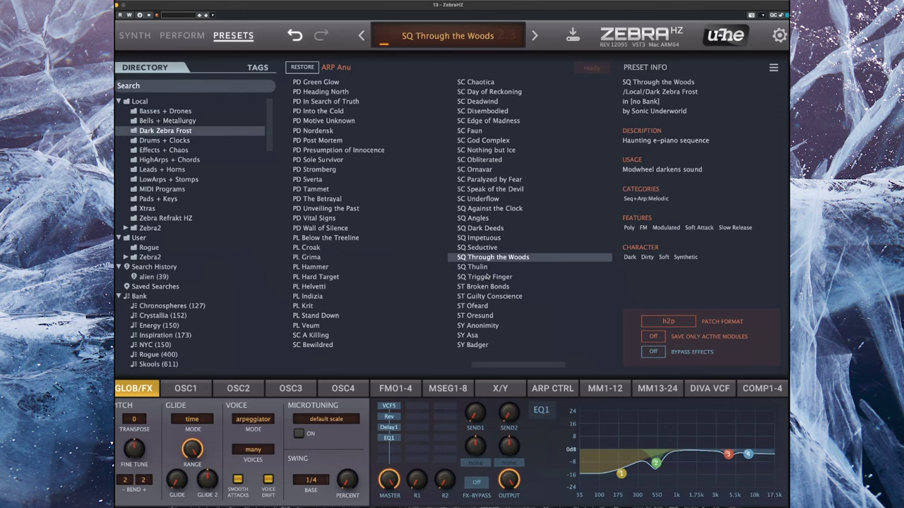
click(486, 277)
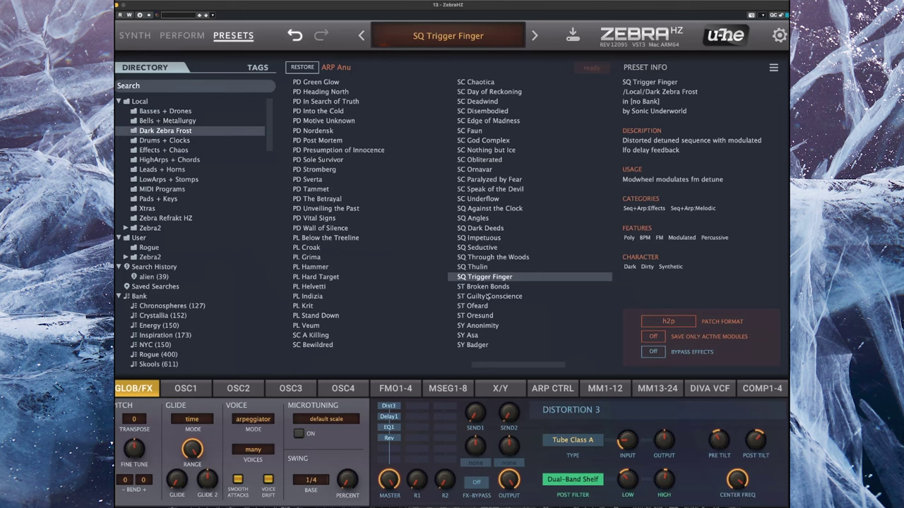
click(487, 297)
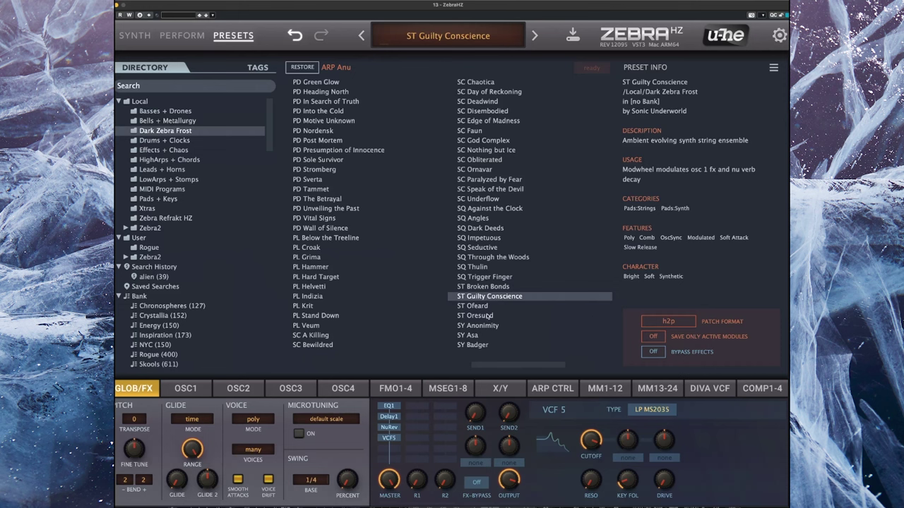
click(489, 317)
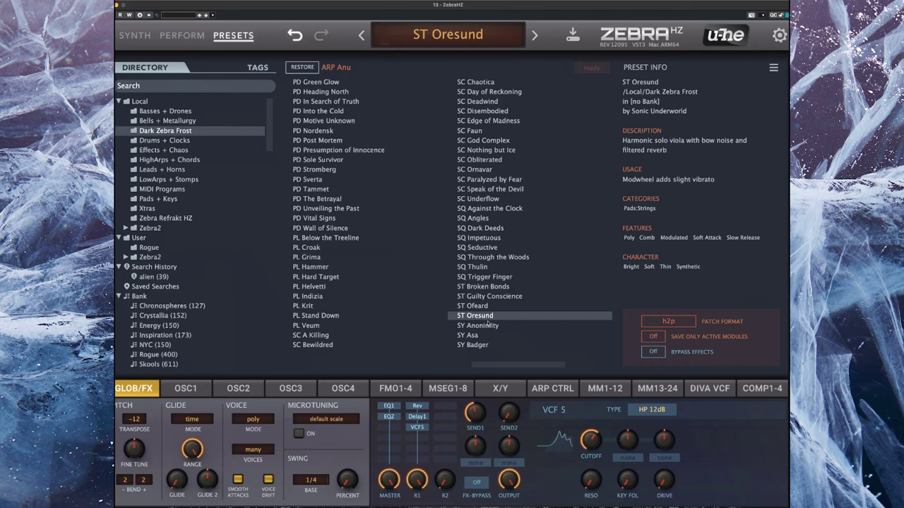
Load and audition the SY synth presets Asa, Badger, Dreaded, Loose Ends, Sigurd's Demise and Victimized.
click(487, 336)
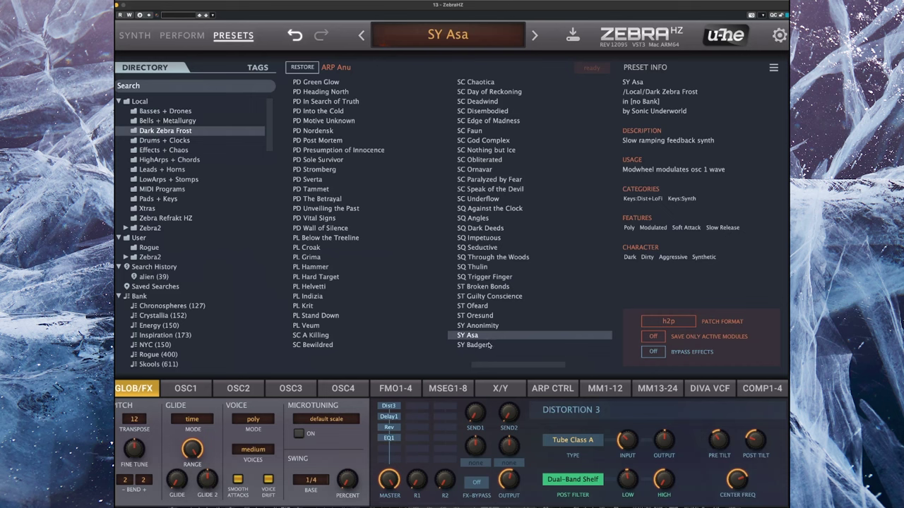
click(489, 345)
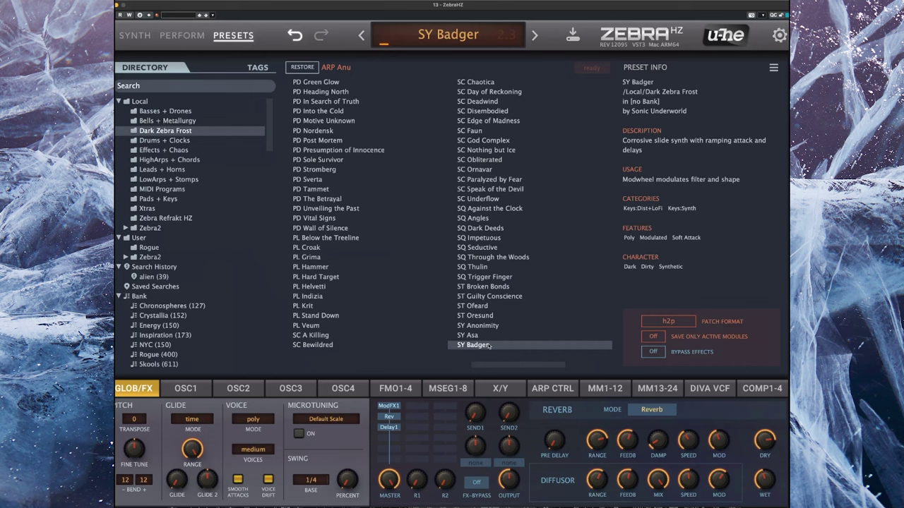
click(596, 365)
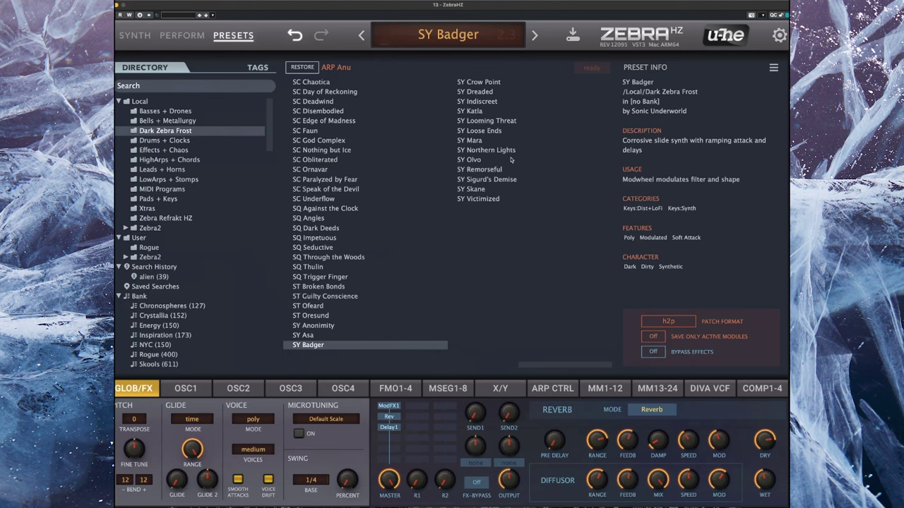
click(477, 93)
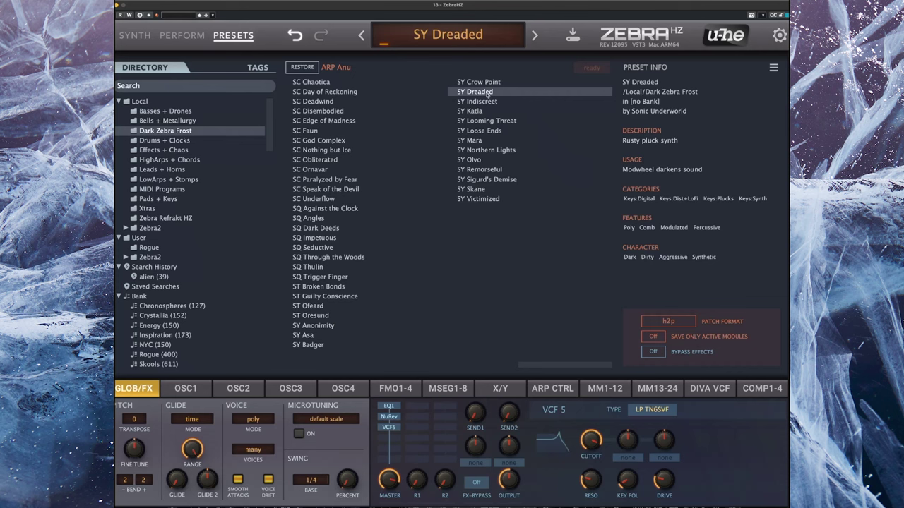
click(486, 130)
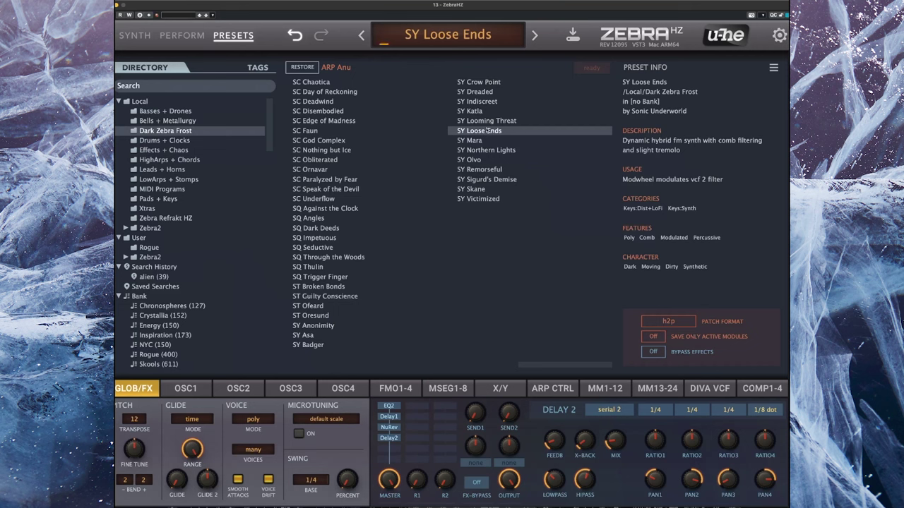
click(485, 180)
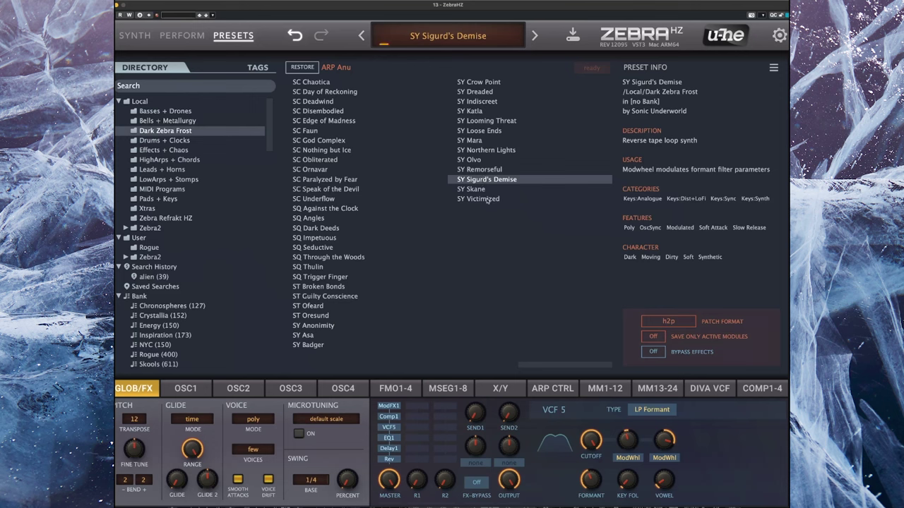
click(487, 200)
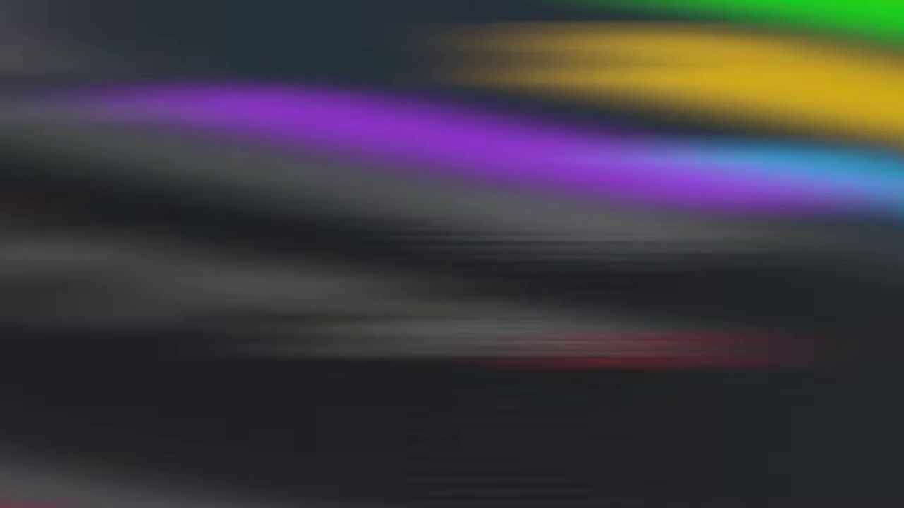
Switch to the Frost project in Cubase, play its arrangement, and select the LP The Plot track.
key(space)
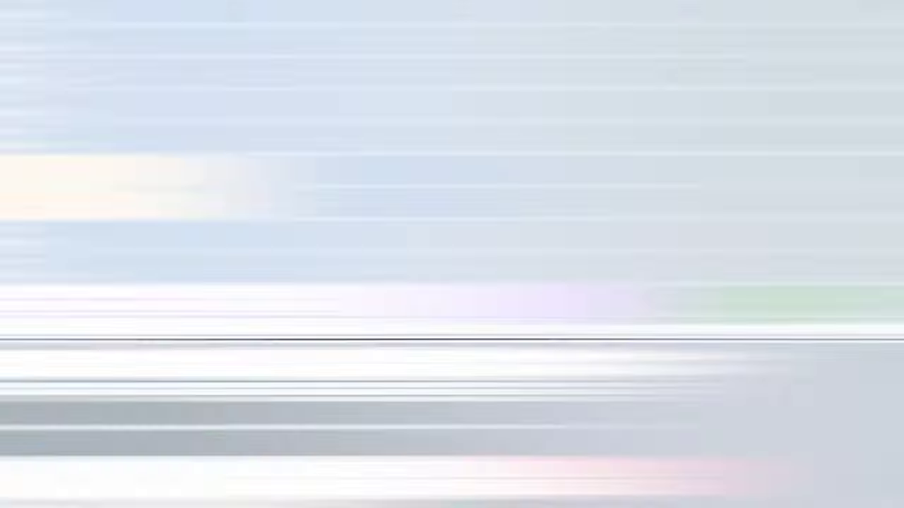
key(space)
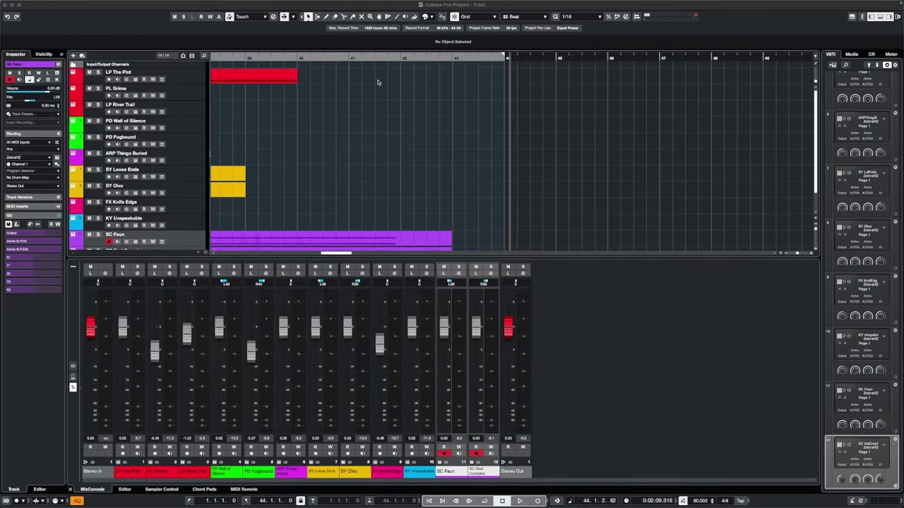
scroll(378, 82, left, 20)
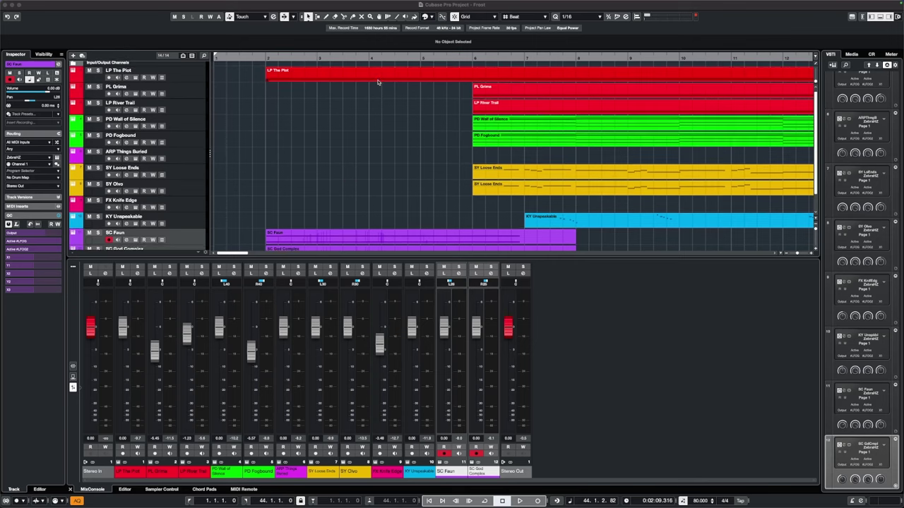
click(190, 79)
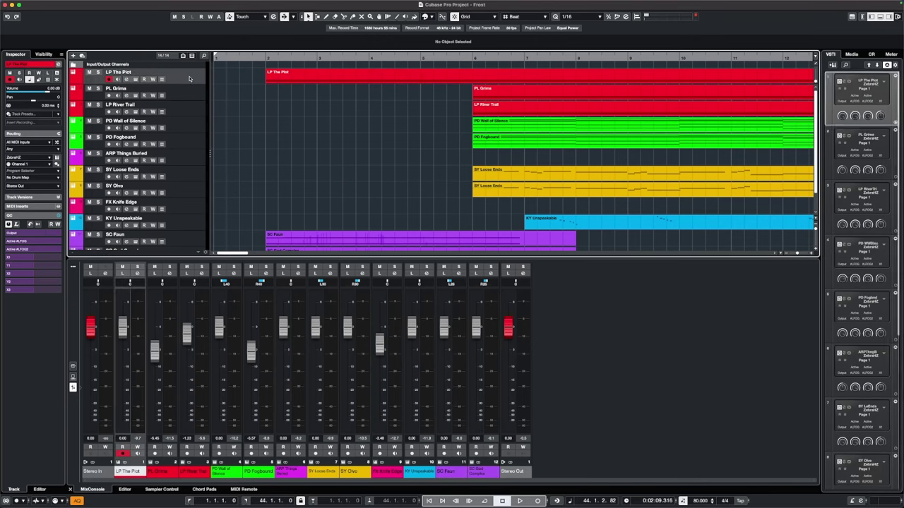
Solo the LP The Plot track and audition it from bar 2, stopping playback in bar 5.
click(99, 72)
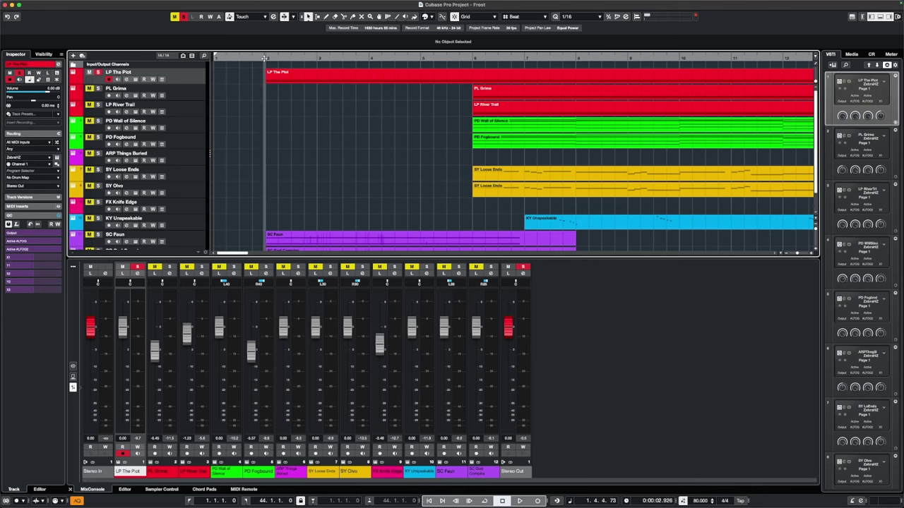
key(space)
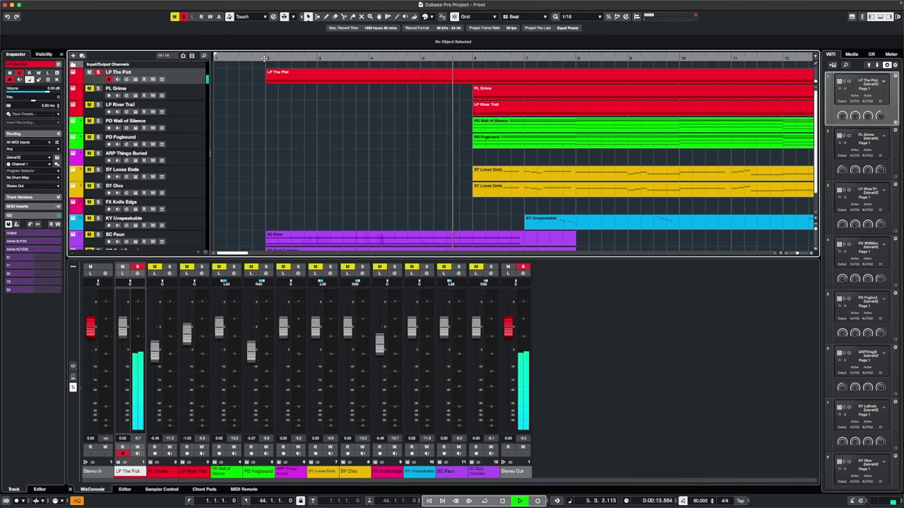
key(space)
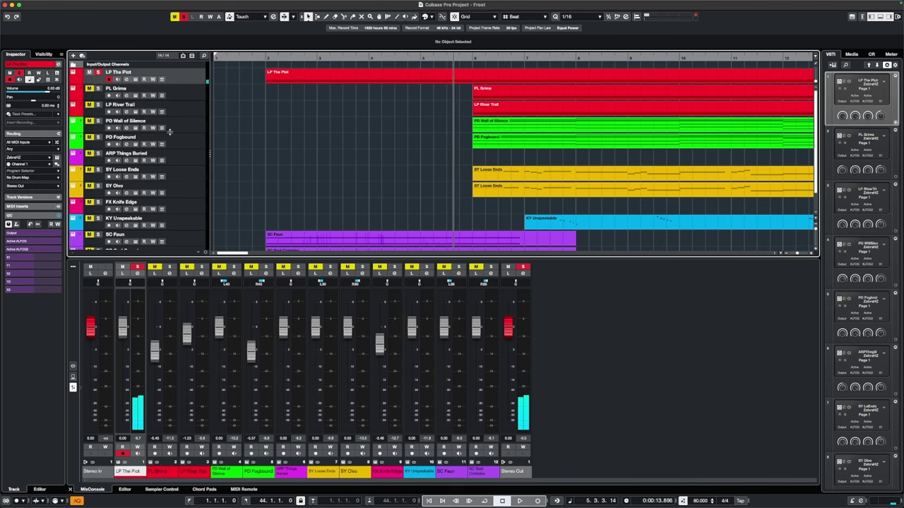
Audition the SC Faun track on its own from bar 2 and clear its solo.
scroll(211, 174, down, 2)
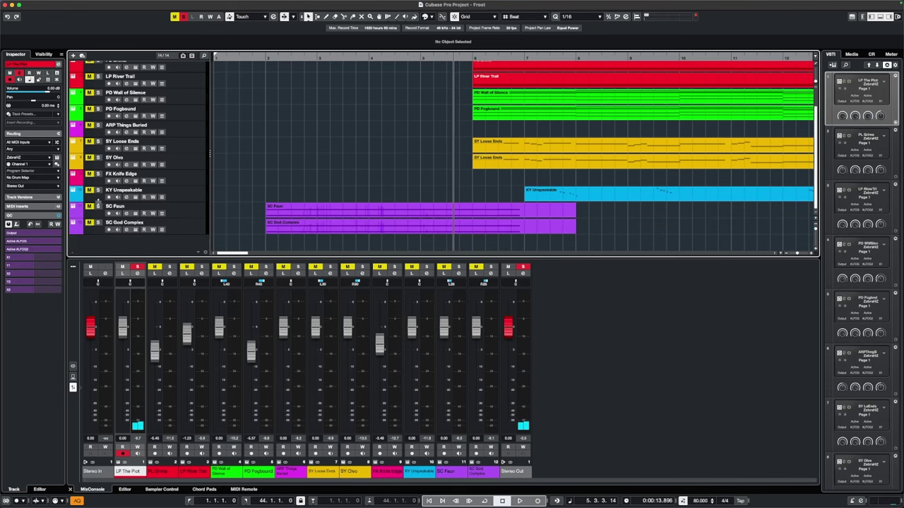
scroll(250, 150, up, 2)
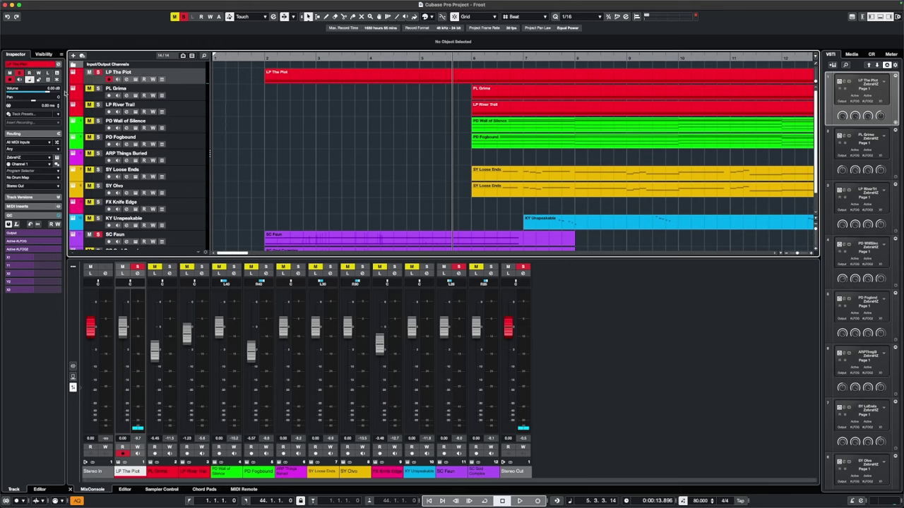
scroll(236, 174, down, 2)
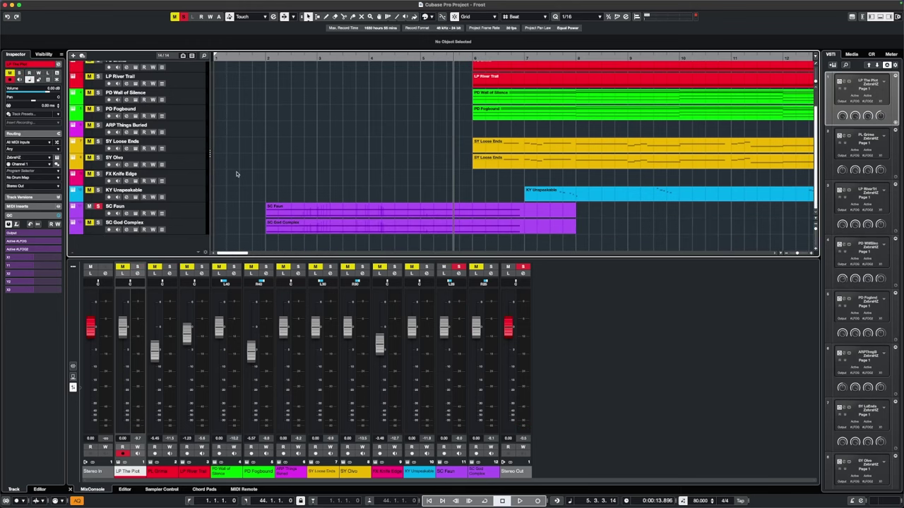
click(265, 60)
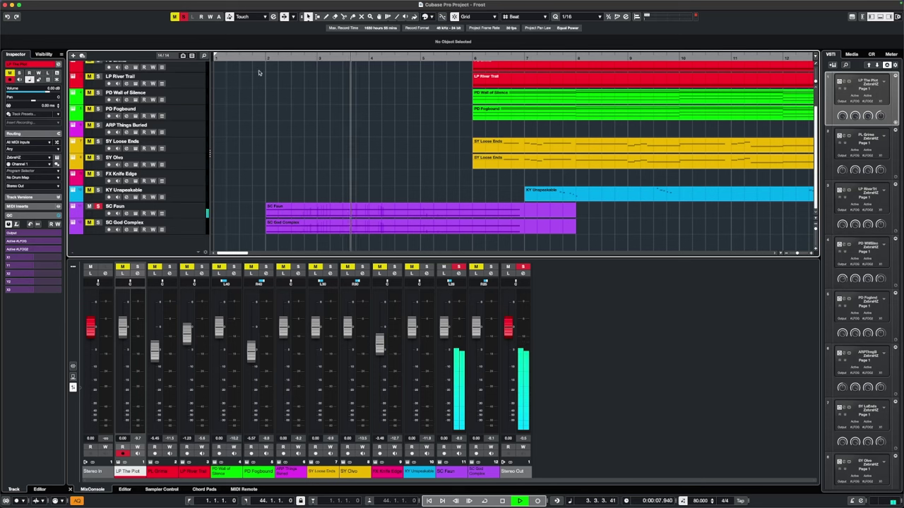
key(space)
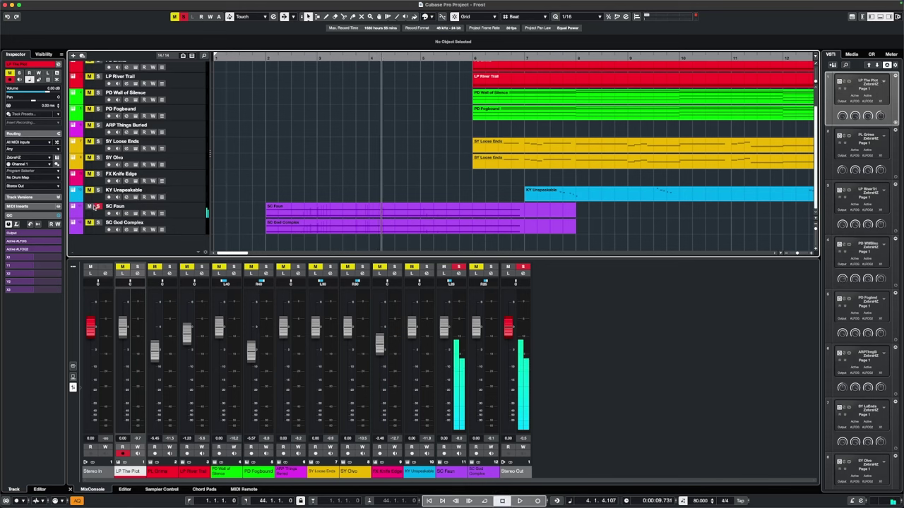
click(98, 206)
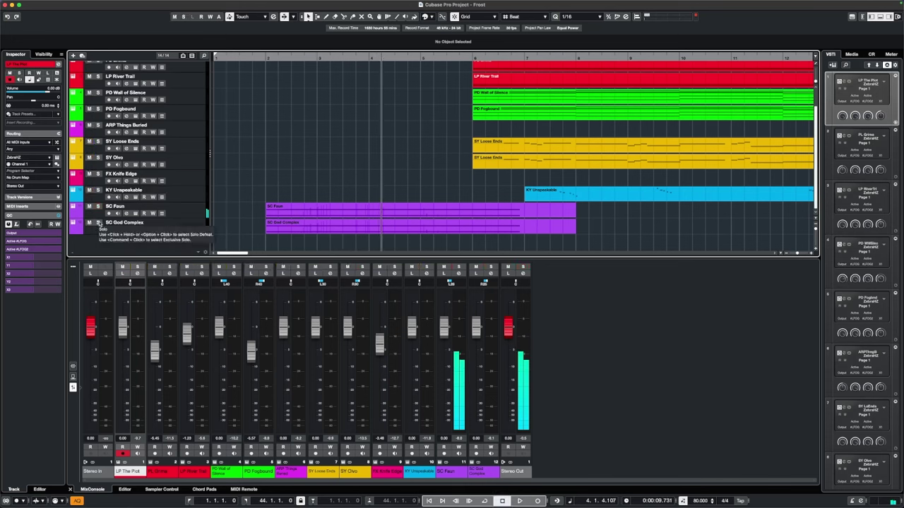
Solo the SC God Complex track and audition it from bar 2.
click(98, 223)
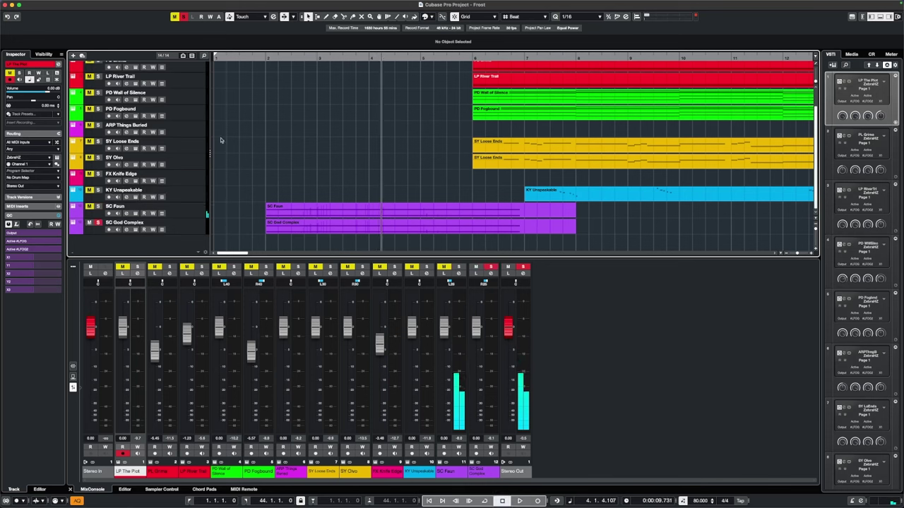
click(267, 59)
key(space)
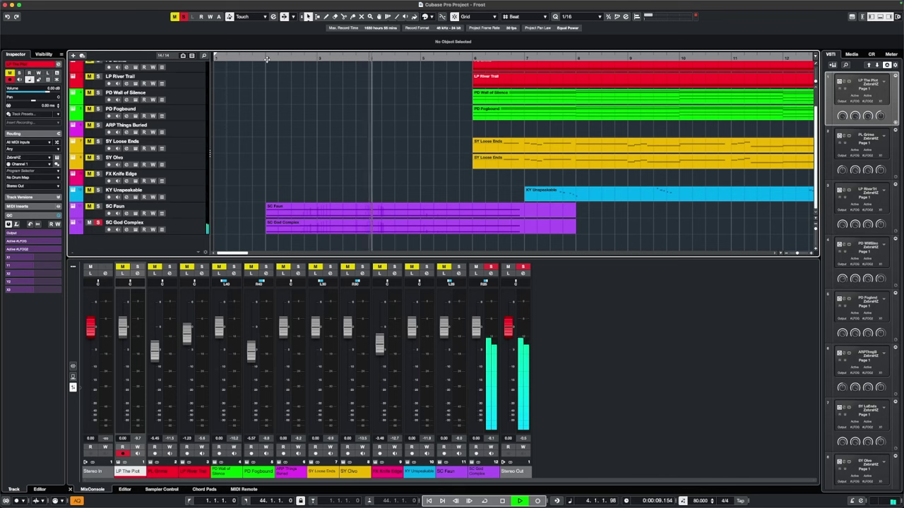
key(space)
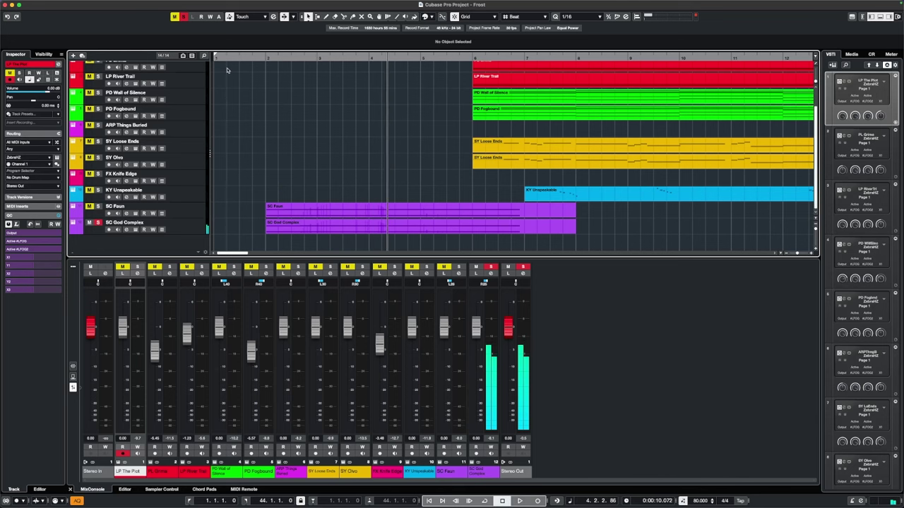
Audition LP The Plot, SC Faun and SC God Complex soloed together from bar 2, and deactivate all solos.
scroll(195, 111, up, 2)
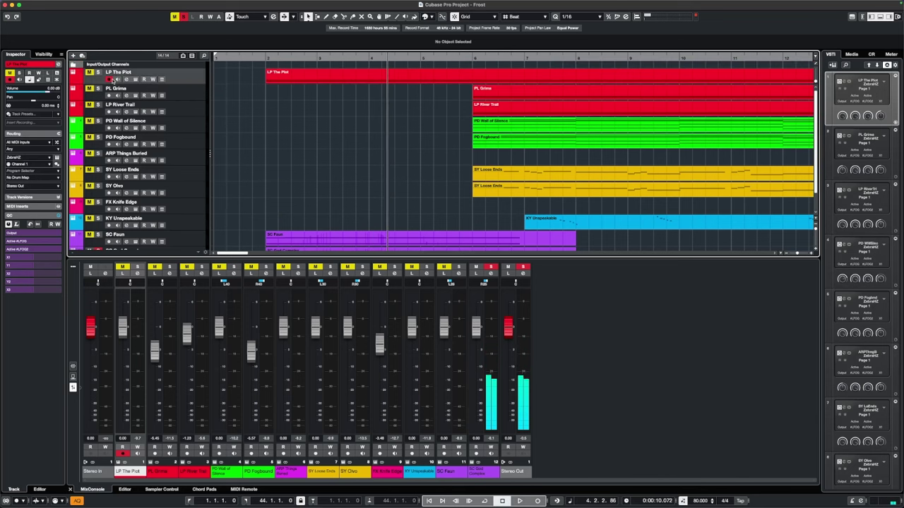
scroll(129, 143, down, 2)
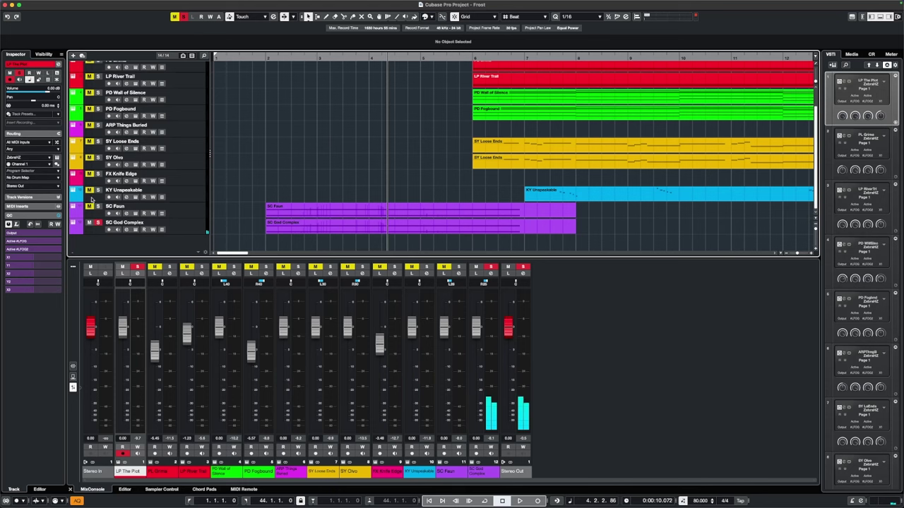
scroll(233, 146, up, 2)
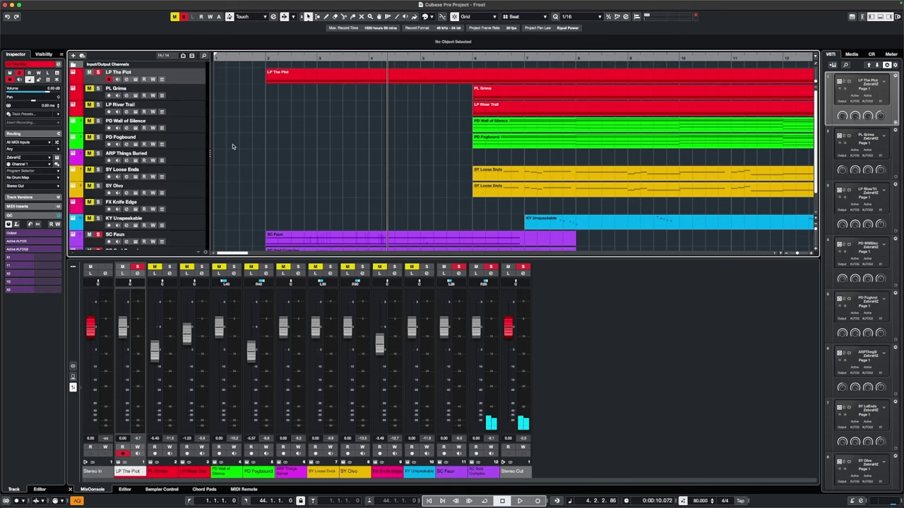
click(266, 58)
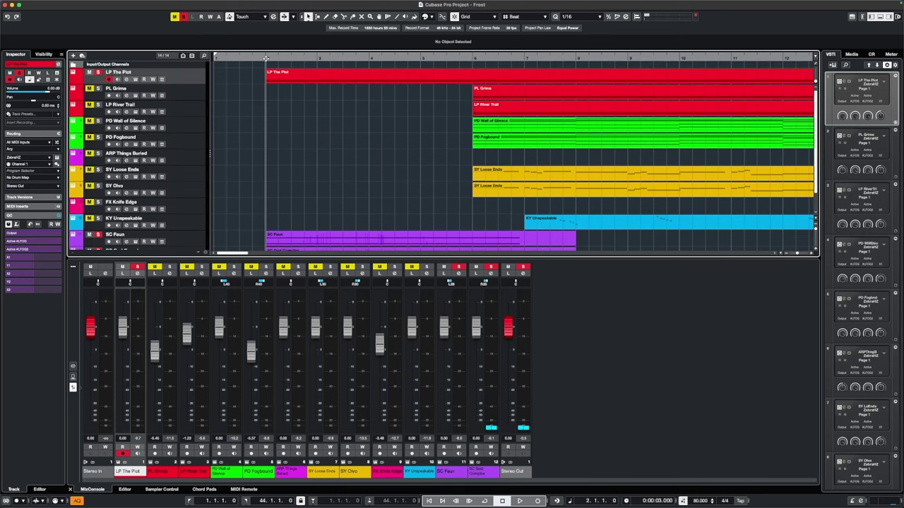
key(space)
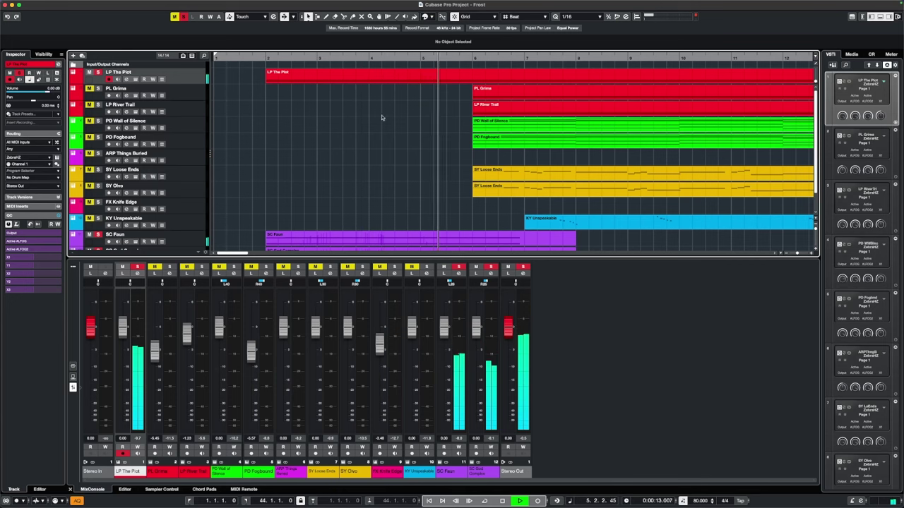
key(space)
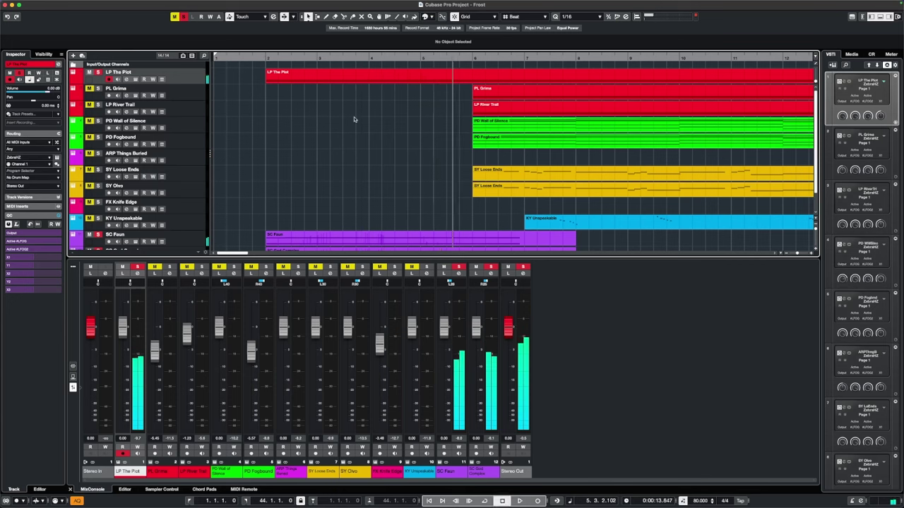
click(182, 18)
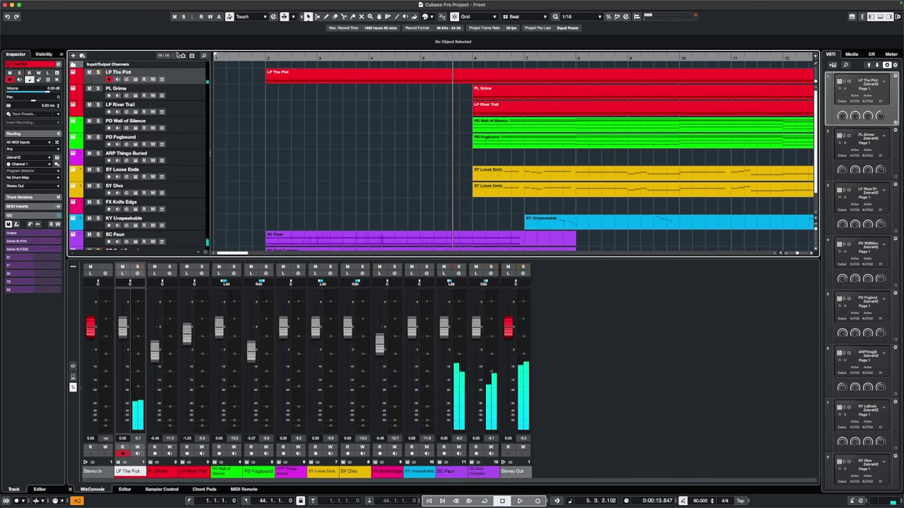
Select the PL Grima track and audition it soloed from bar 6.
click(191, 95)
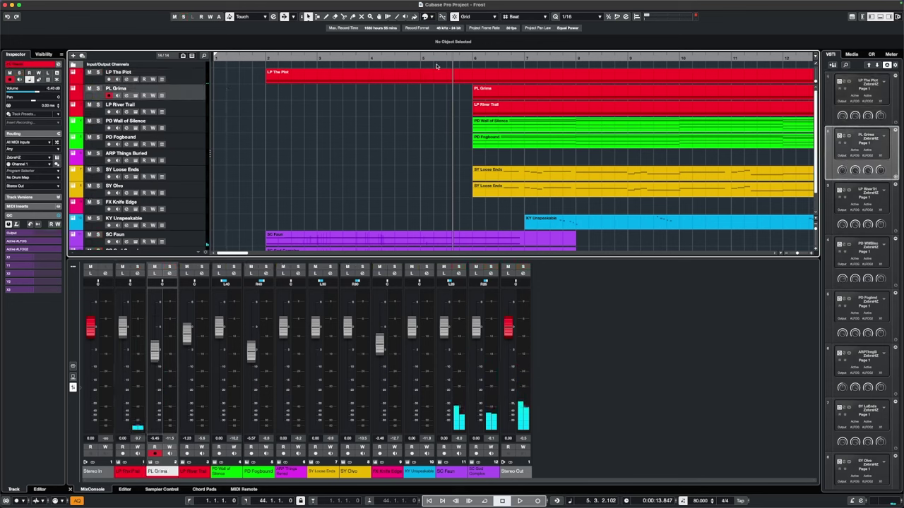
click(465, 55)
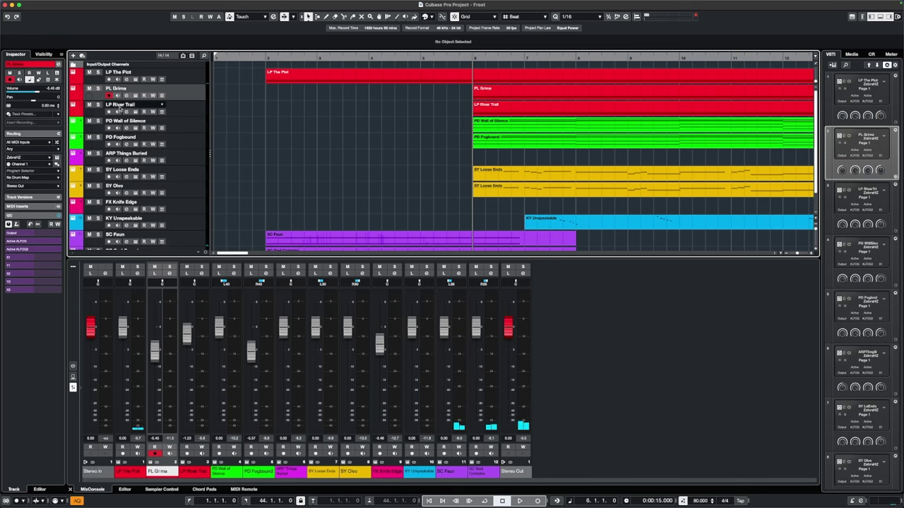
click(98, 88)
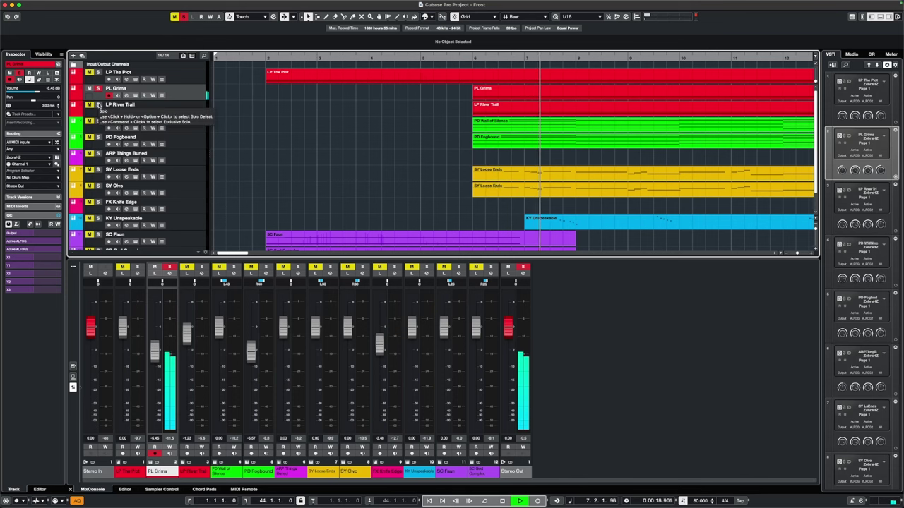
Audition LP River Trail from bar 6, both alone and combined with LP The Plot and PL Grima, and deactivate all solos.
click(98, 104)
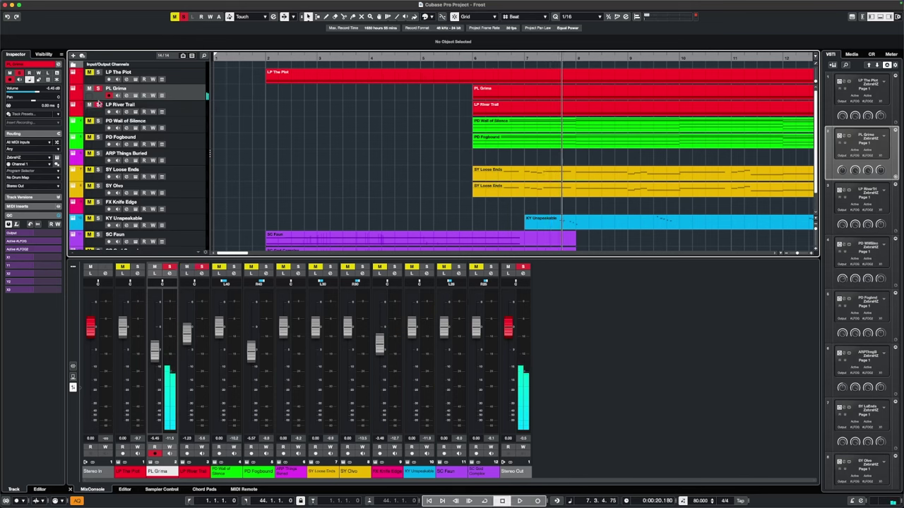
click(471, 58)
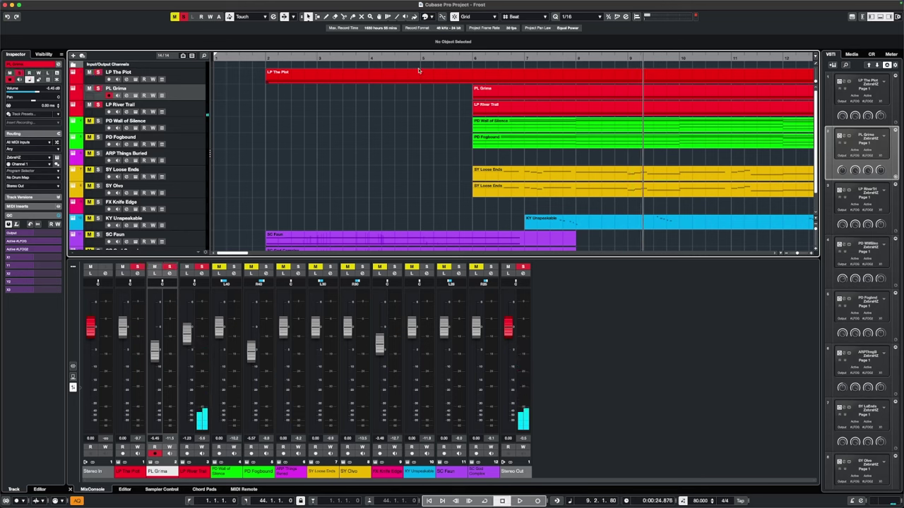
click(470, 57)
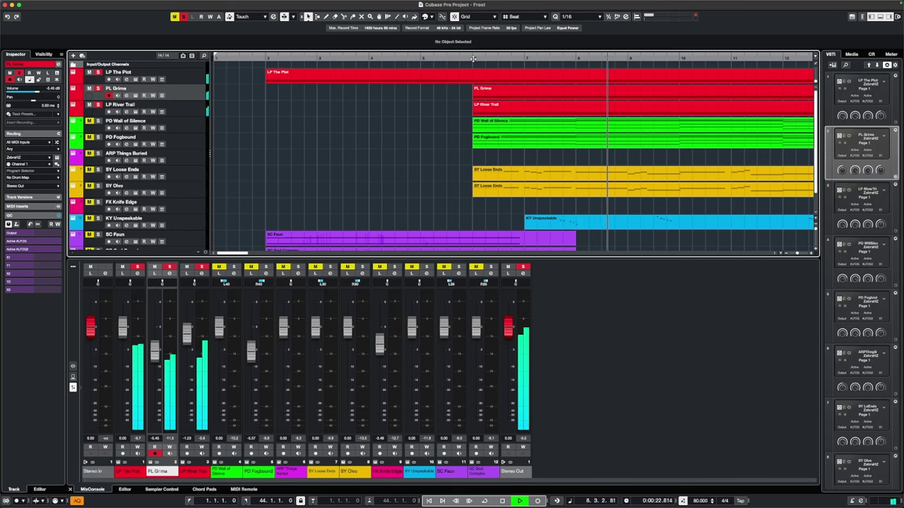
key(space)
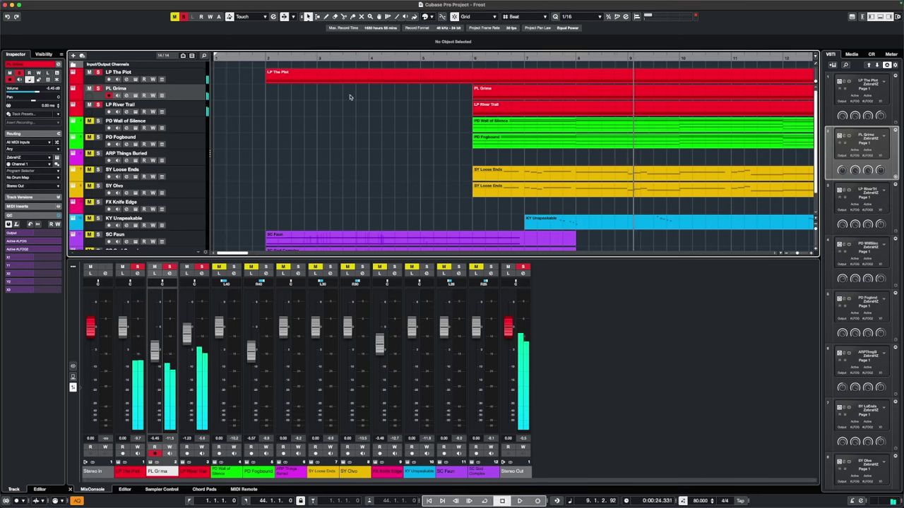
click(185, 18)
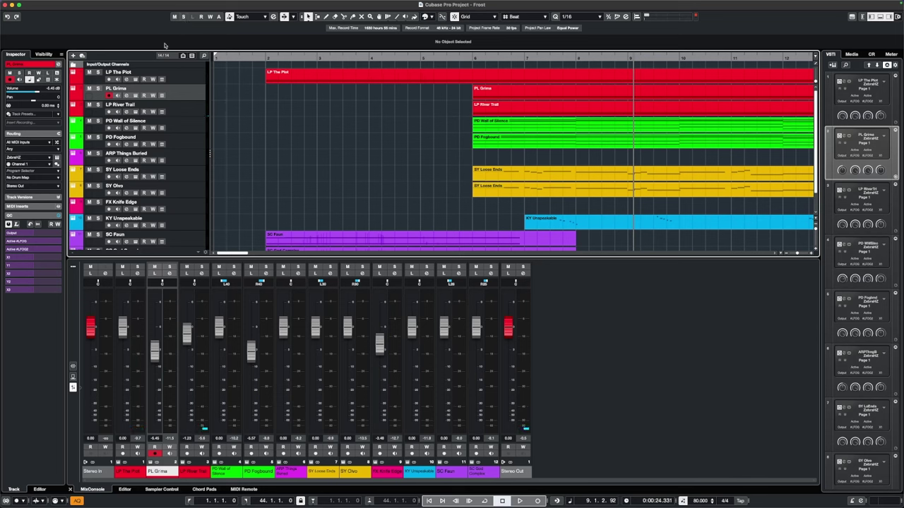
Select and solo the PD Wall of Silence track and place the playback cursor at bar 6.
click(186, 125)
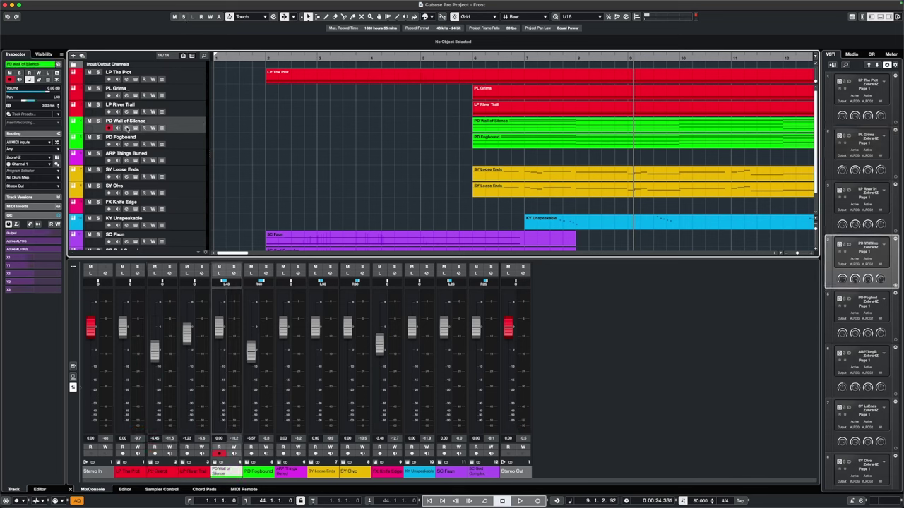
click(98, 121)
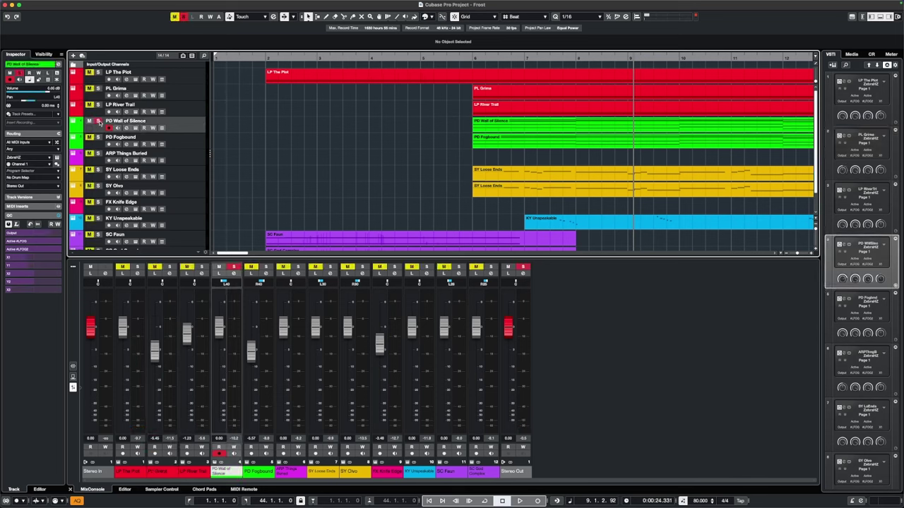
click(469, 59)
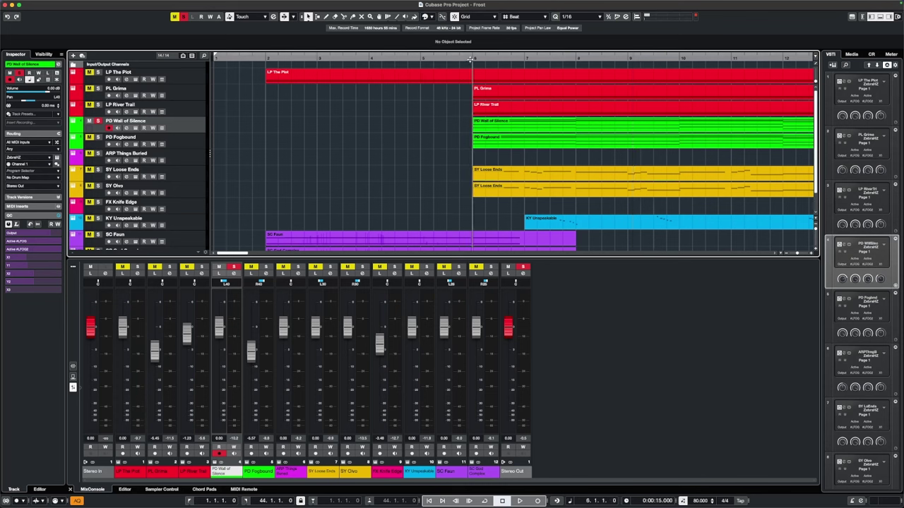